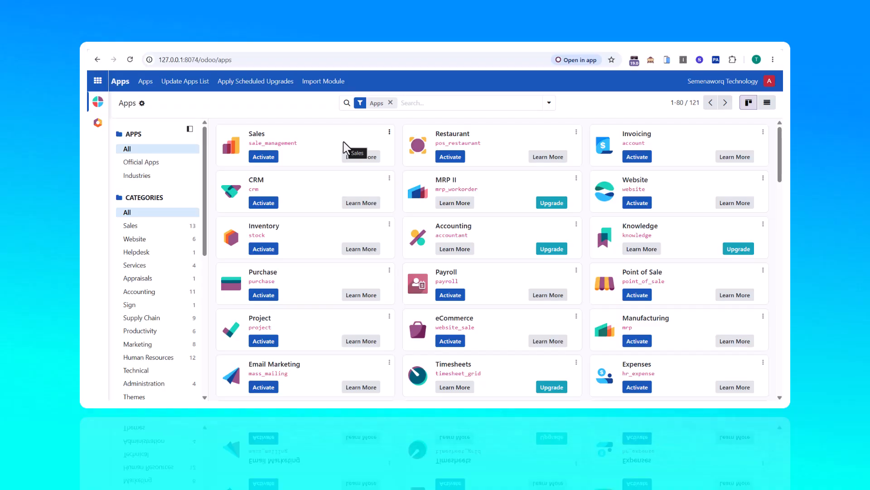
Look through the available Odoo apps and check which installed apps the launcher offers.
scroll(408, 133, down, 1)
scroll(408, 134, up, 1)
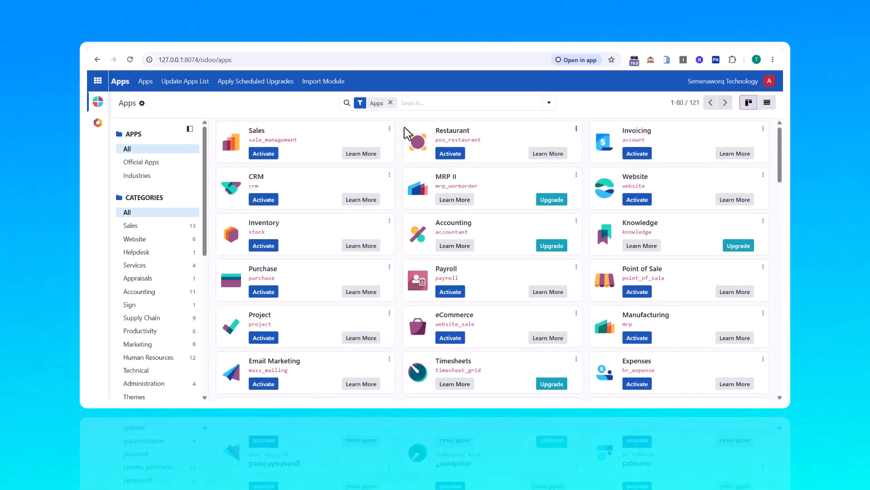
scroll(407, 135, down, 1)
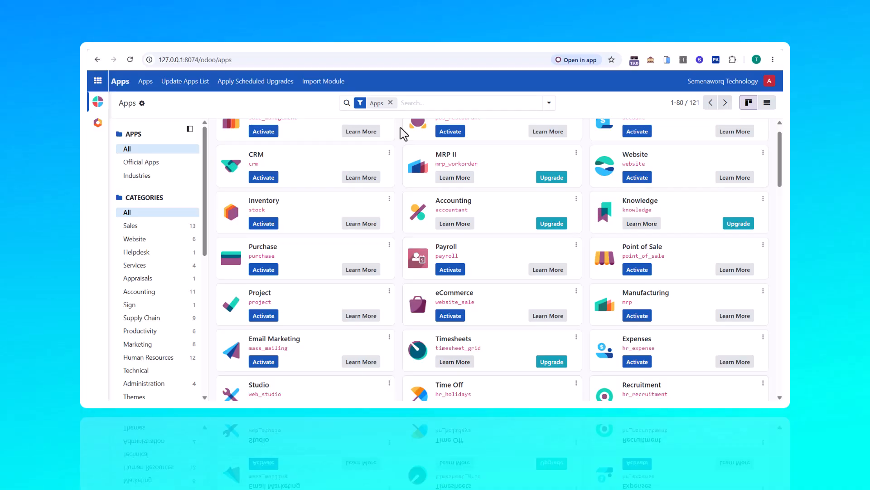
scroll(401, 129, down, 1)
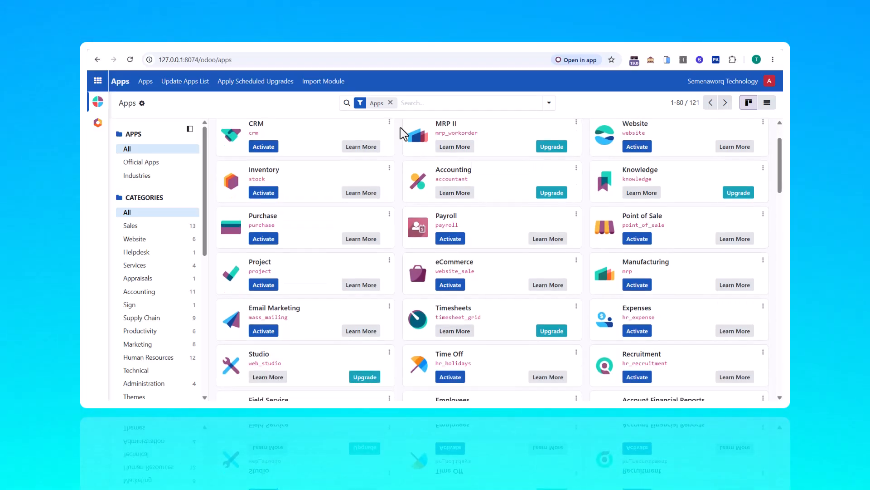
scroll(403, 134, down, 8)
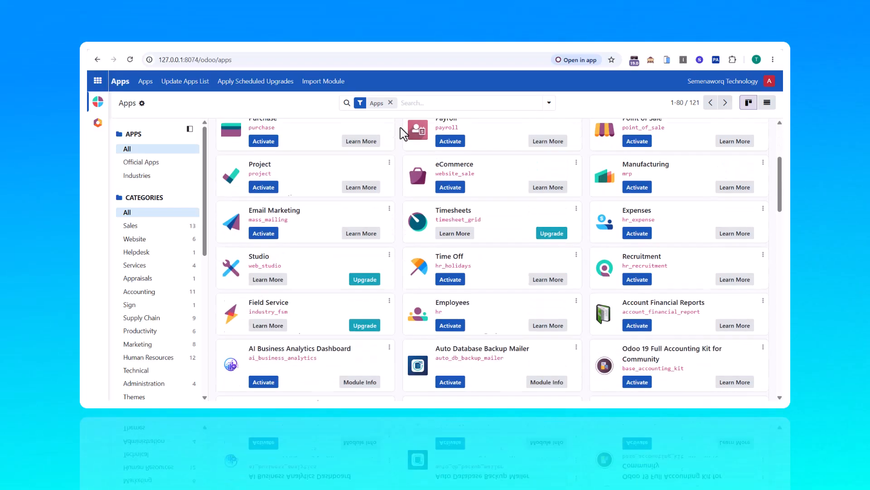
scroll(404, 134, up, 5)
scroll(404, 134, up, 5)
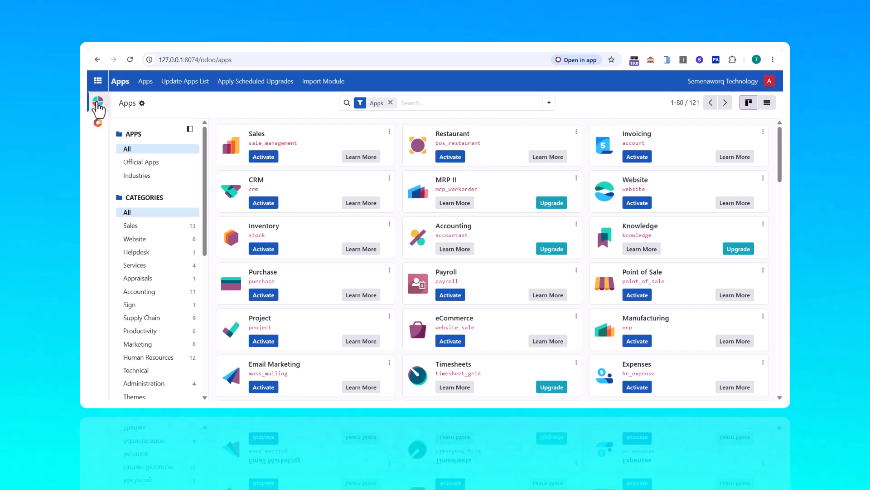
scroll(315, 213, down, 4)
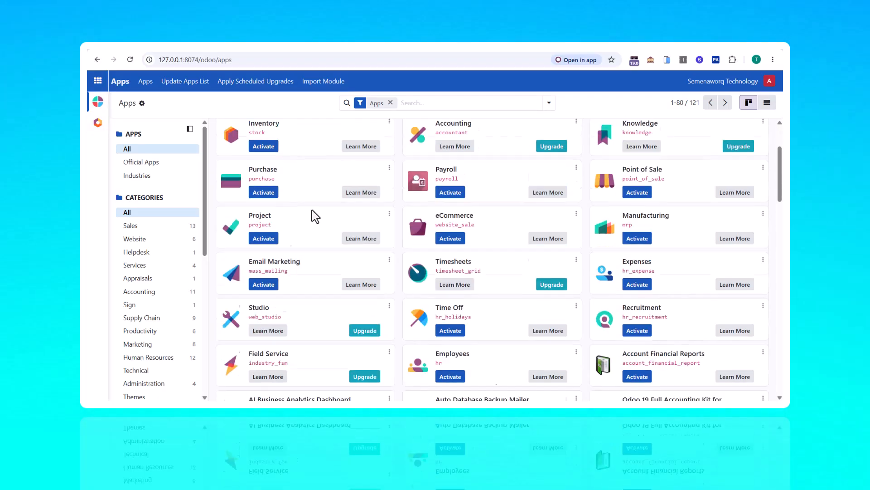
scroll(315, 217, up, 4)
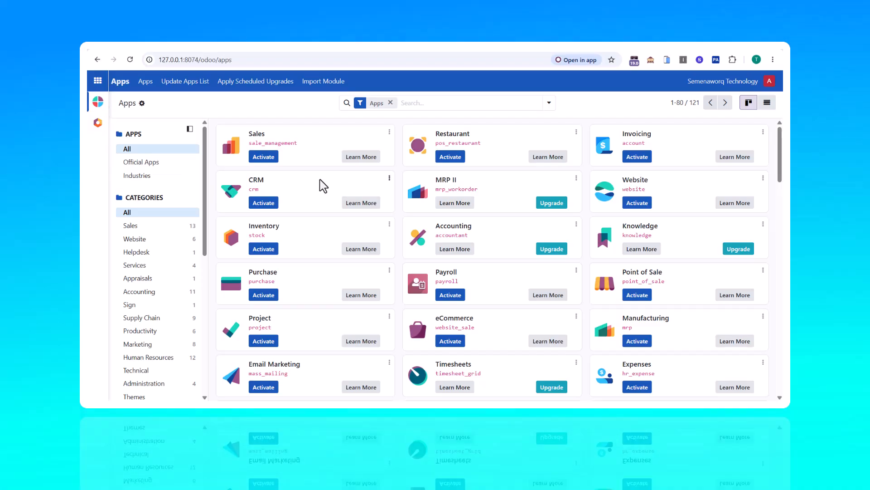
scroll(369, 211, down, 3)
scroll(369, 211, up, 3)
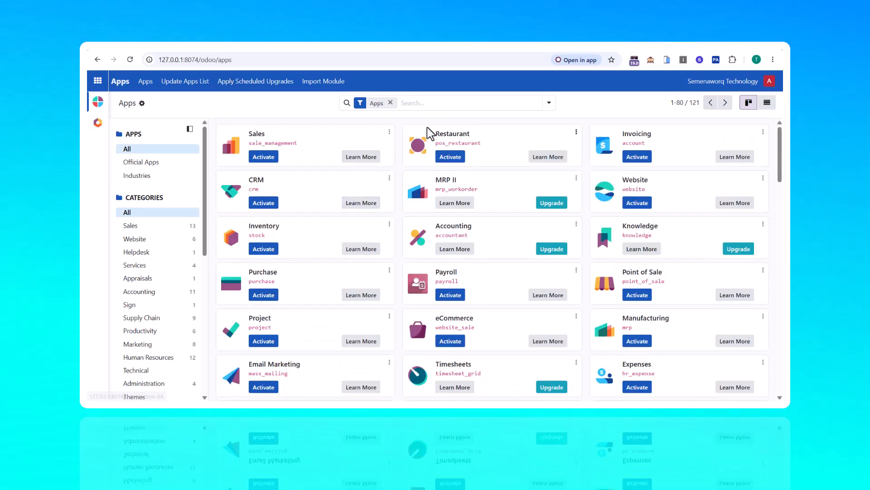
scroll(442, 220, down, 4)
scroll(442, 220, up, 4)
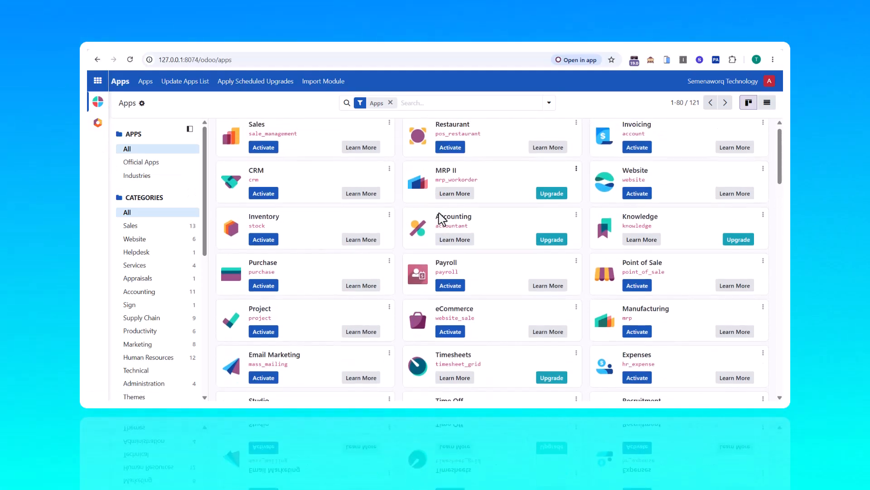
scroll(442, 220, down, 2)
scroll(442, 220, up, 2)
scroll(442, 220, down, 2)
scroll(442, 218, up, 2)
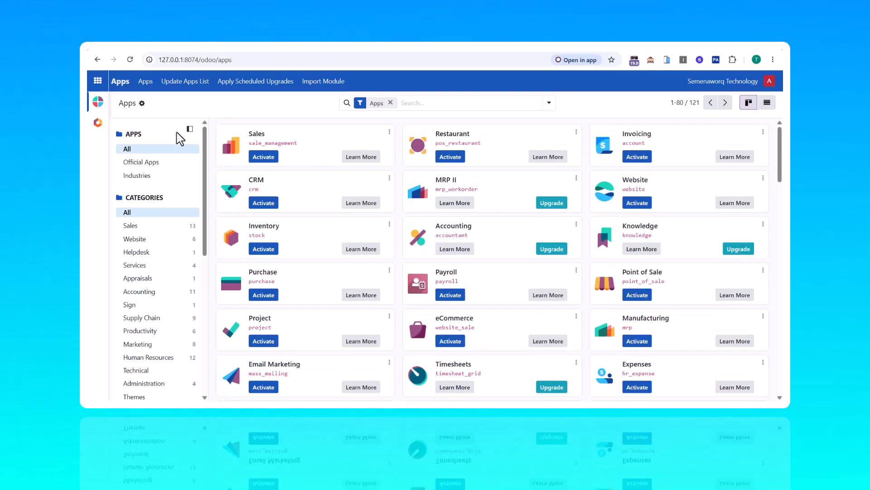
click(97, 81)
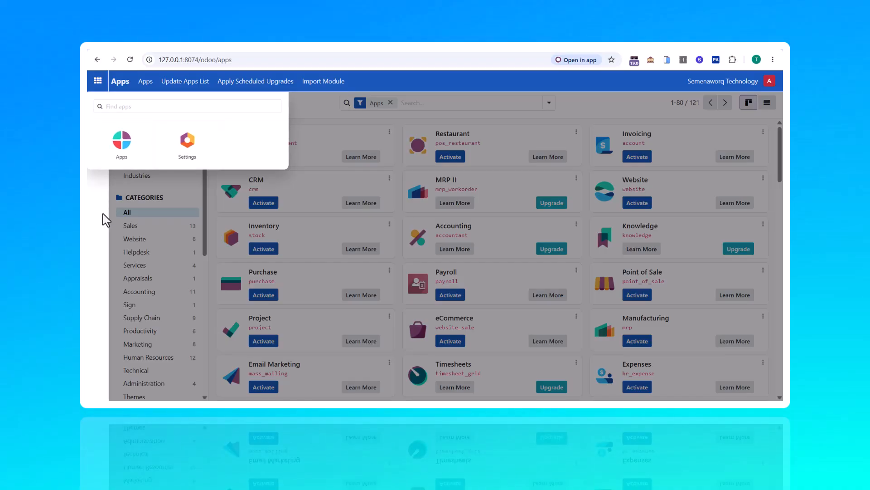
click(342, 122)
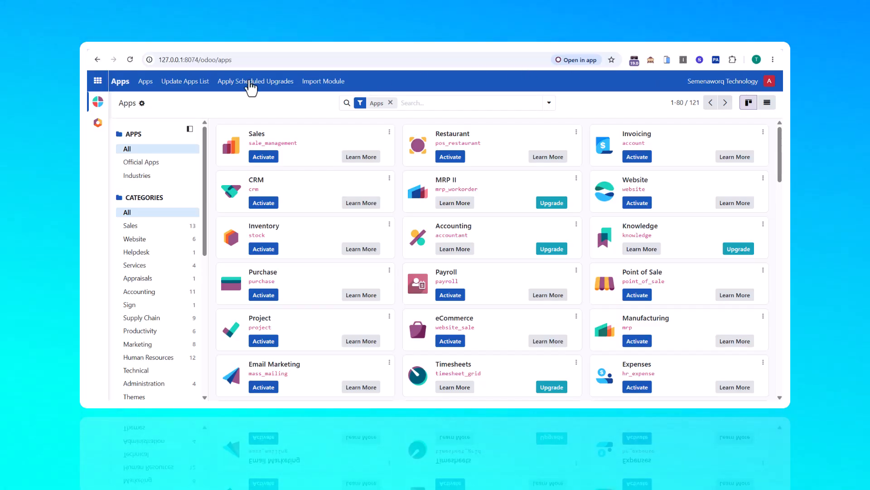
Open the Semenaworq Technology company record in the settings and check its branches and general information.
click(98, 123)
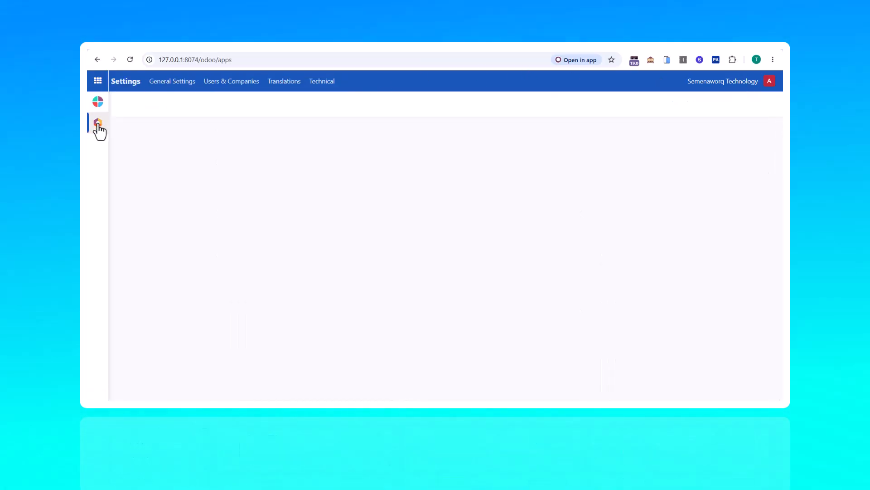
click(243, 84)
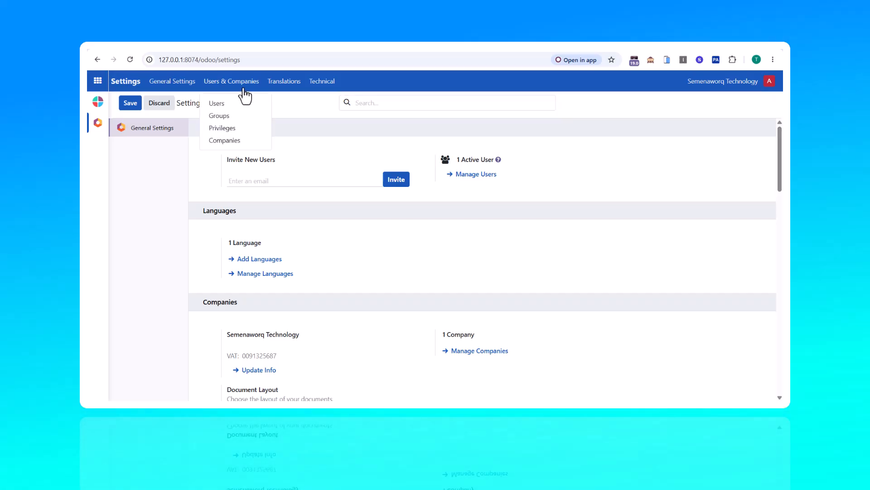
click(242, 141)
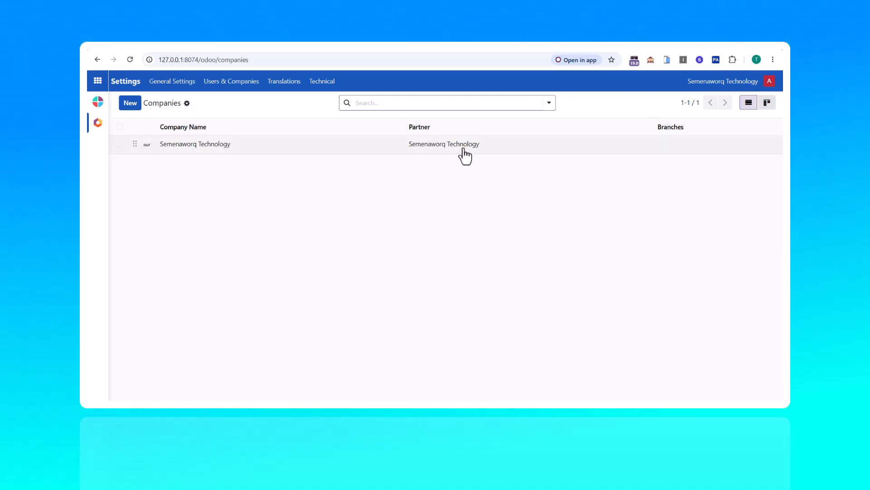
click(384, 148)
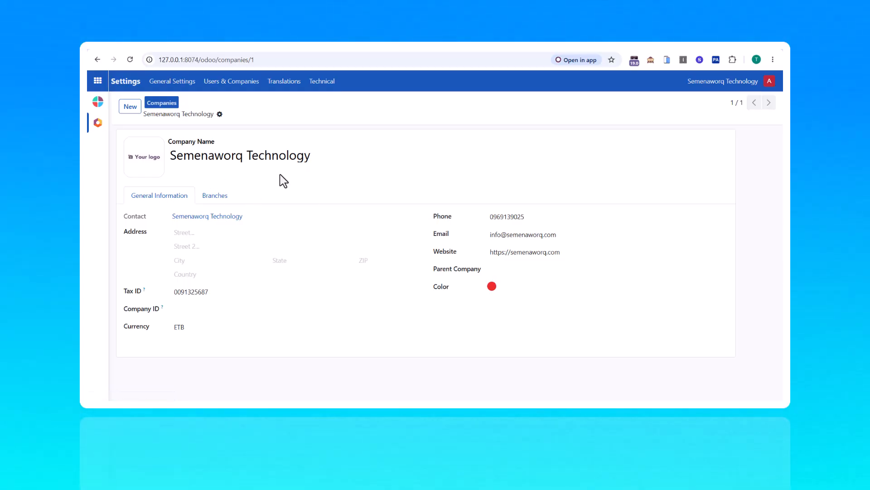
click(223, 203)
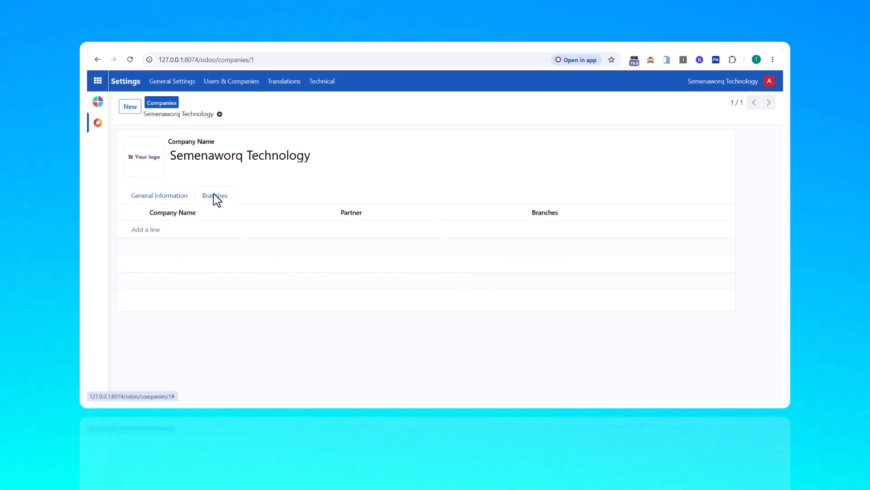
click(166, 198)
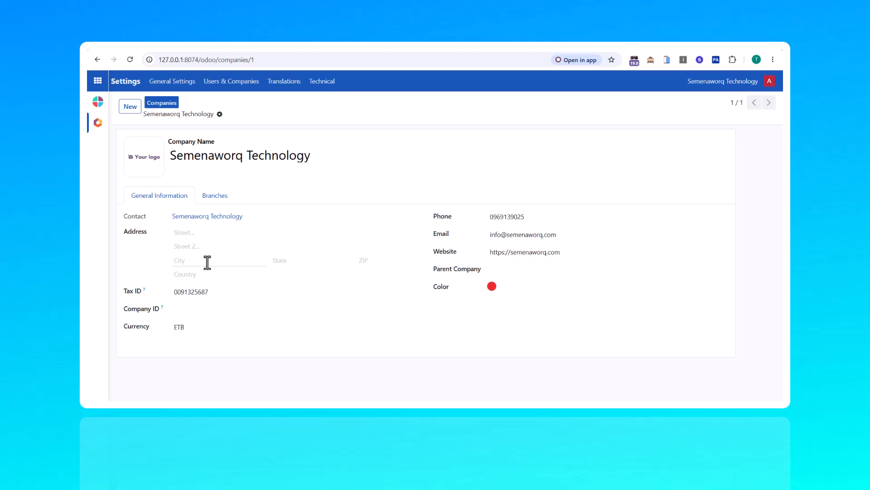
Fill in the company's address from the saved browser address, confirm the matching country, and save the record.
click(192, 232)
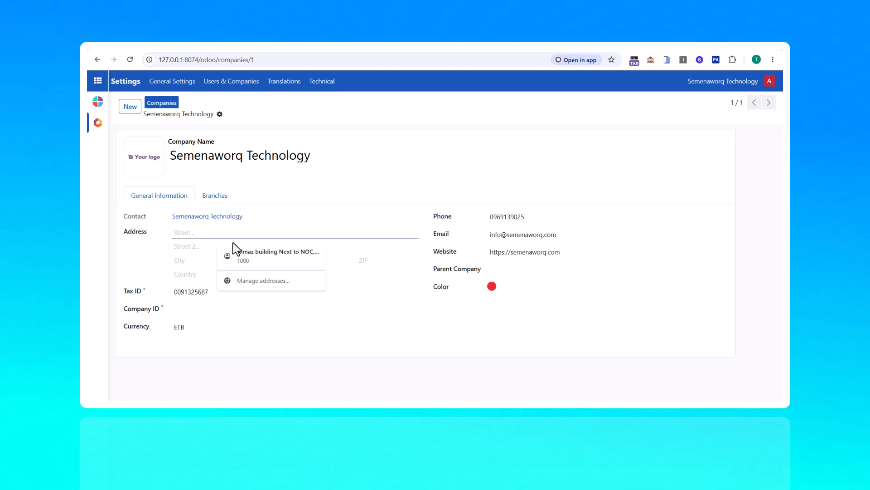
click(254, 256)
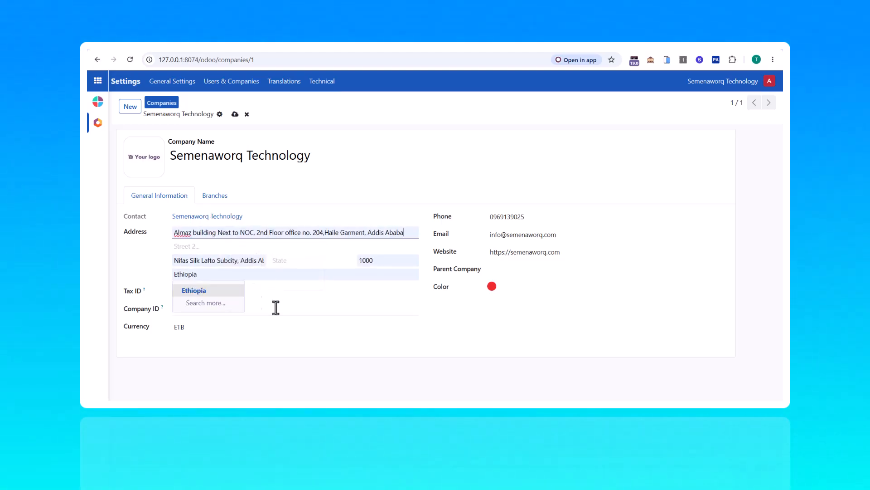
click(219, 291)
click(418, 278)
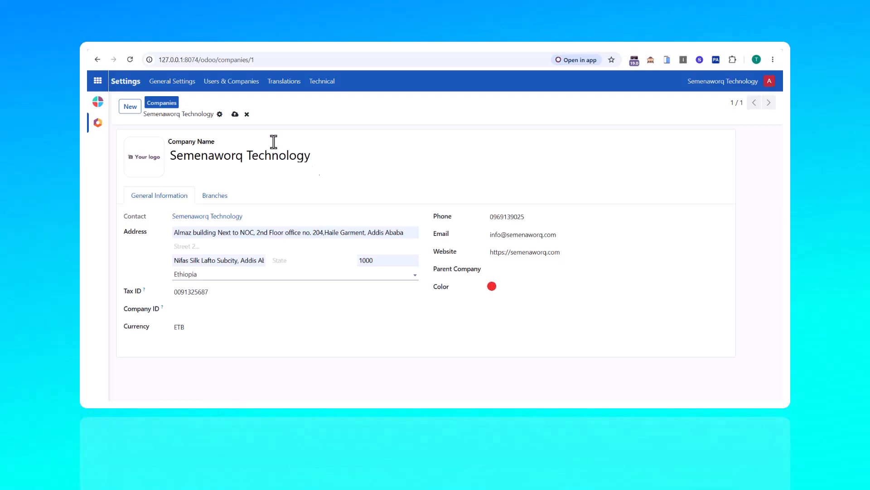
click(235, 114)
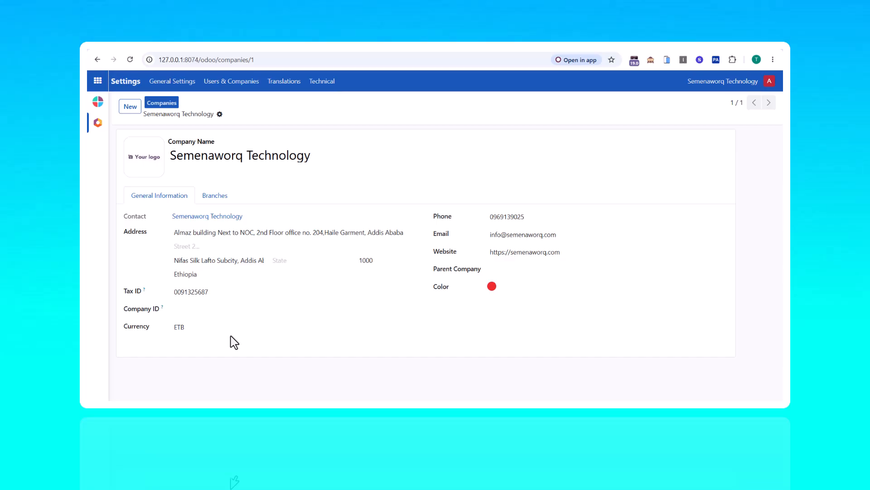
Upload photo_2025-11-07_17-59-25 from the Pictures folder as the company logo and save the record.
mouse_move(129, 184)
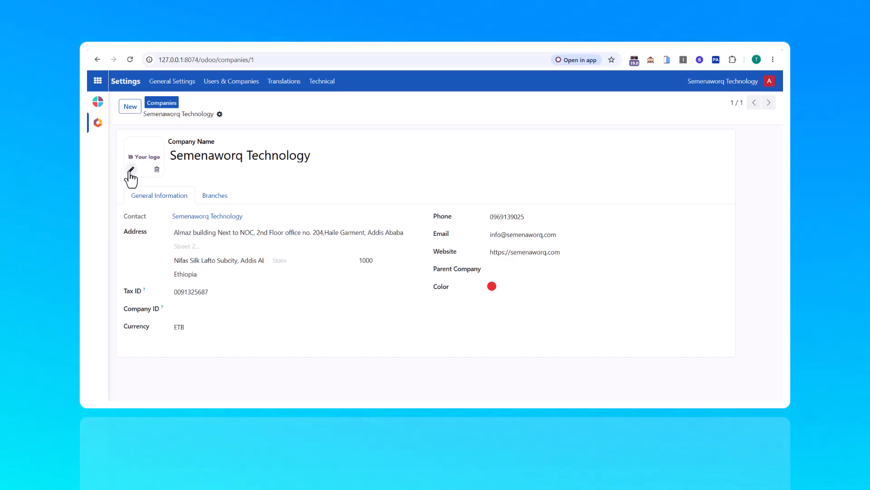
click(131, 171)
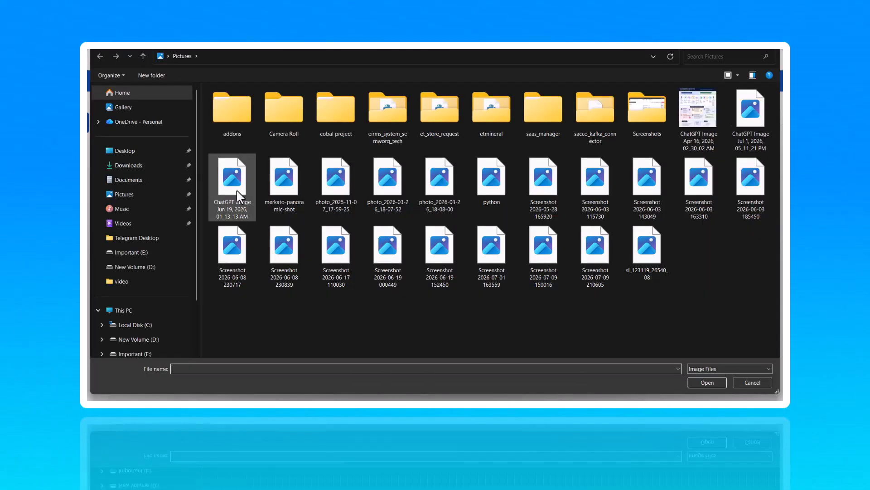
double_click(351, 176)
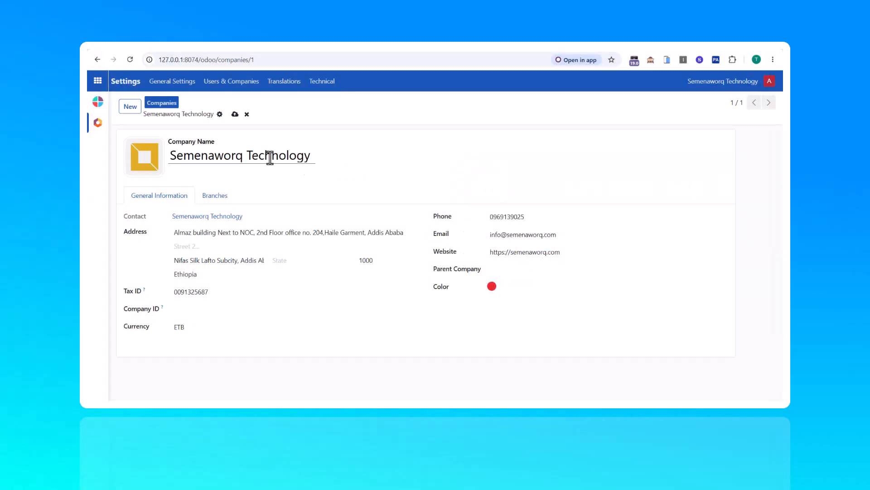
click(234, 114)
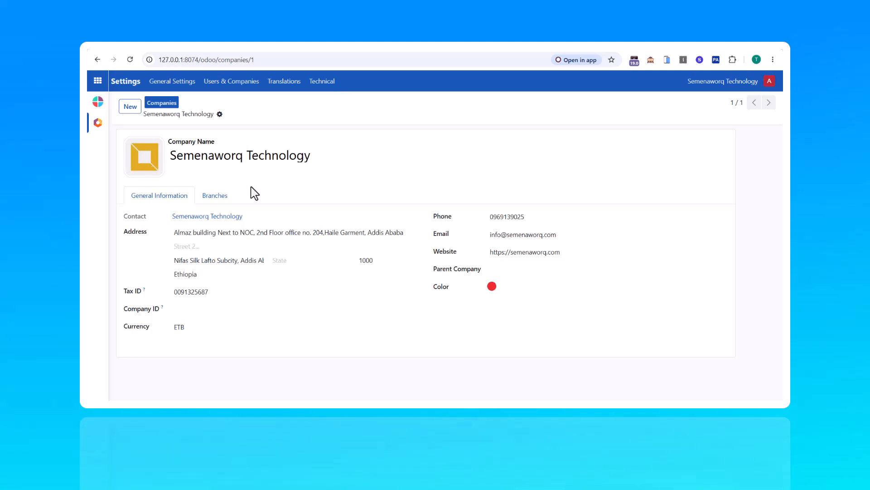
Open the document layout configuration for the company from the general settings.
click(218, 84)
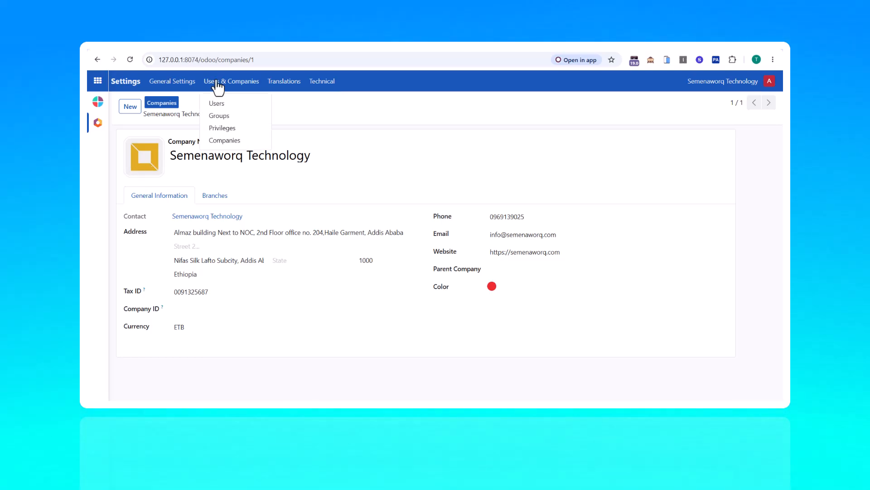
click(174, 84)
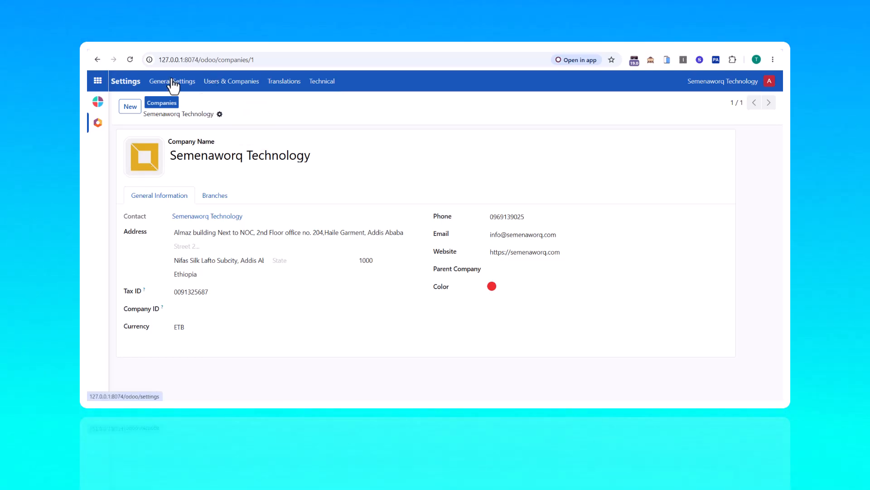
scroll(234, 220, down, 4)
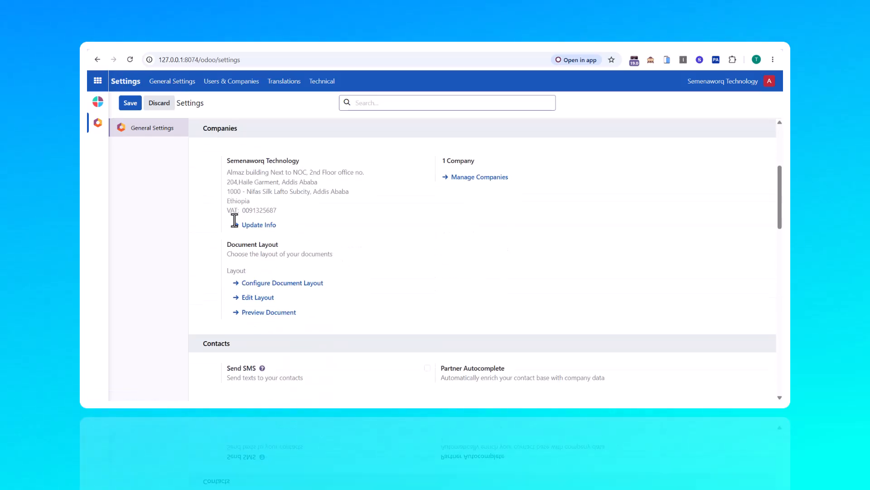
click(288, 284)
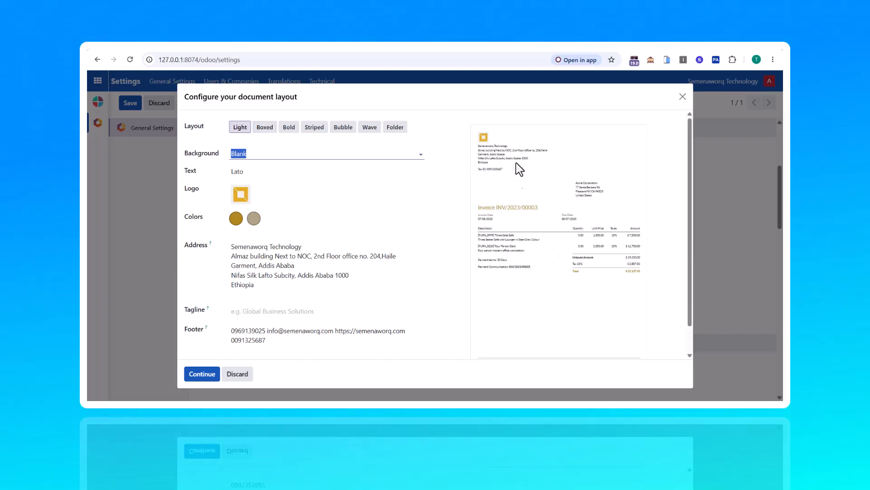
Preview the Folder, Wave, Bubble, Striped, Bold and Boxed layouts for the company documents, and return to the Light layout.
click(396, 128)
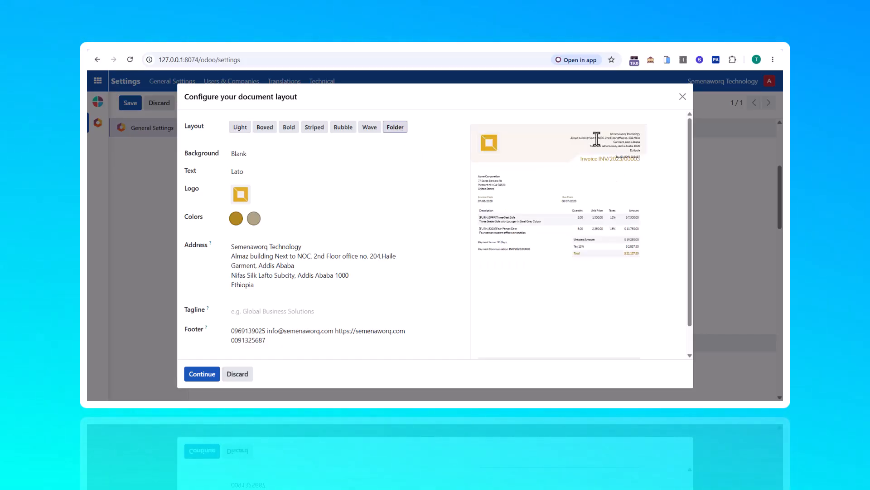
click(365, 130)
click(352, 129)
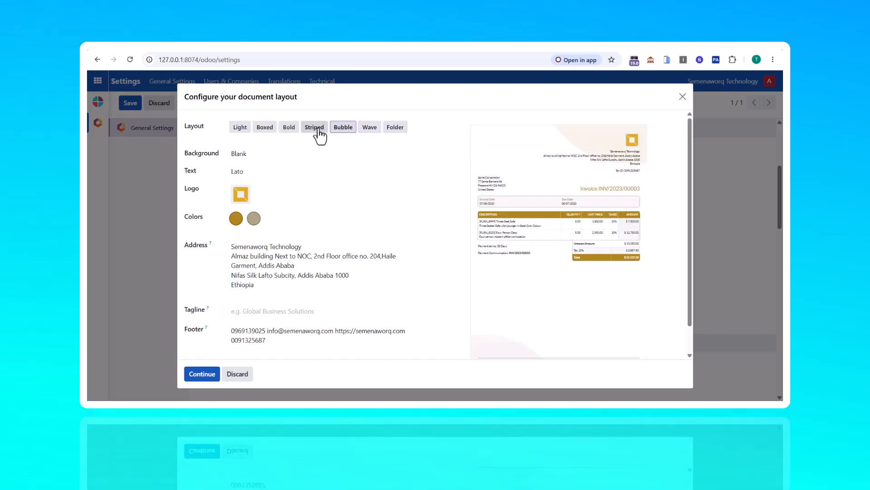
click(319, 132)
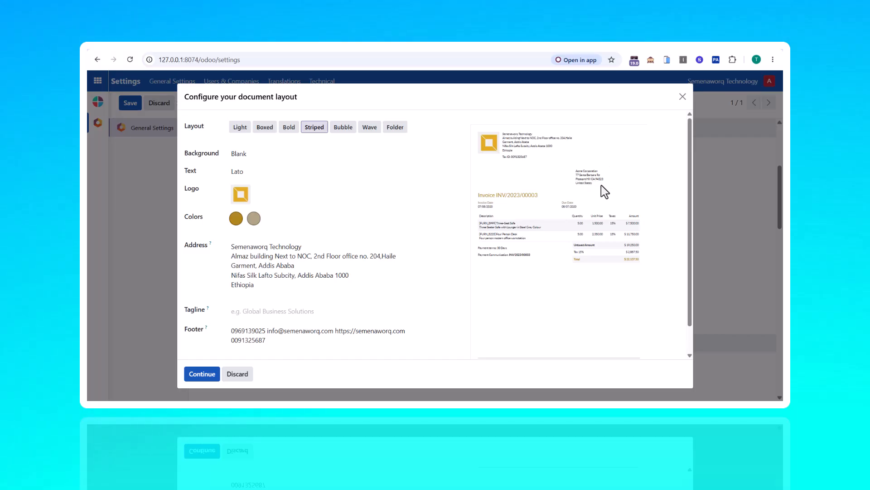
click(289, 129)
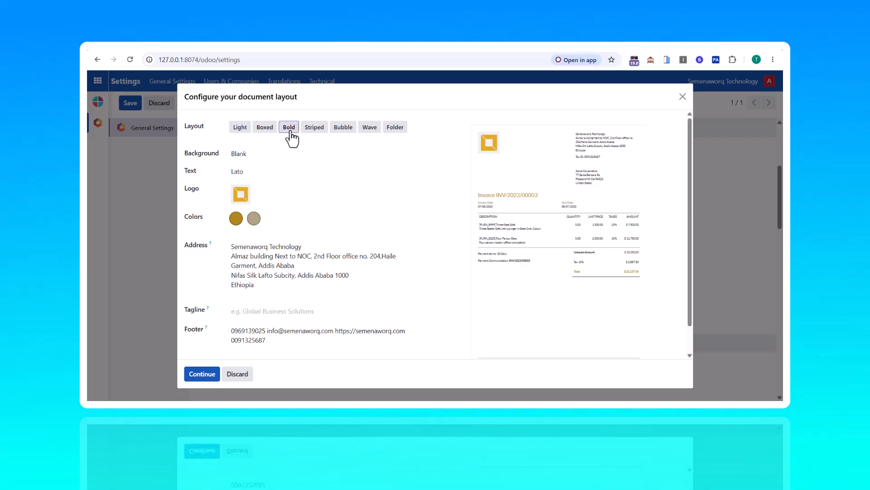
click(267, 130)
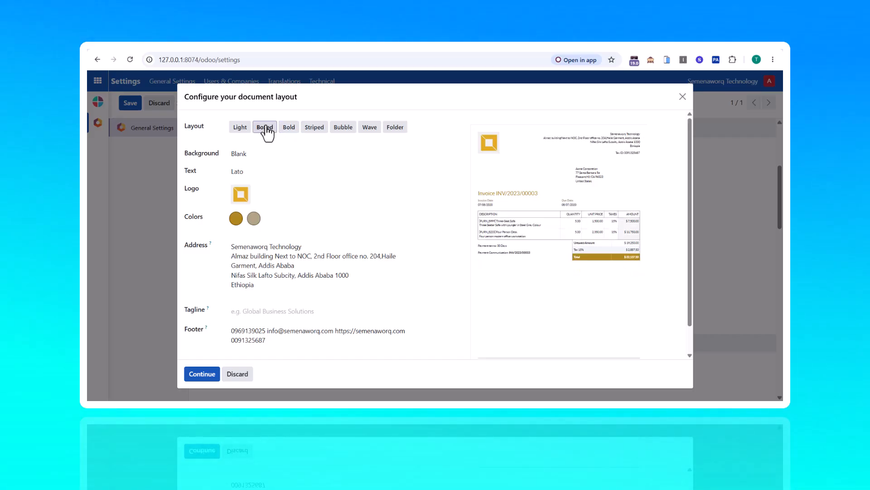
click(240, 129)
mouse_move(417, 205)
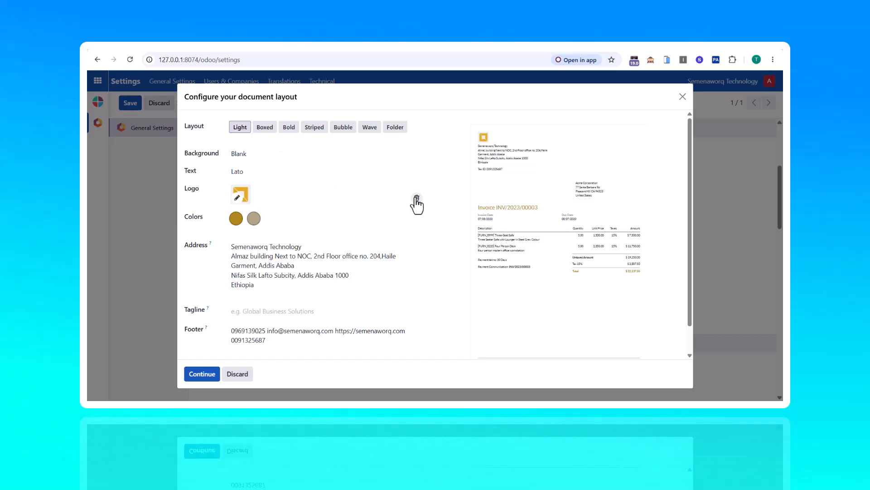
Review the footer text, the tagline and the available paper formats in the document layout configuration.
scroll(528, 227, down, 2)
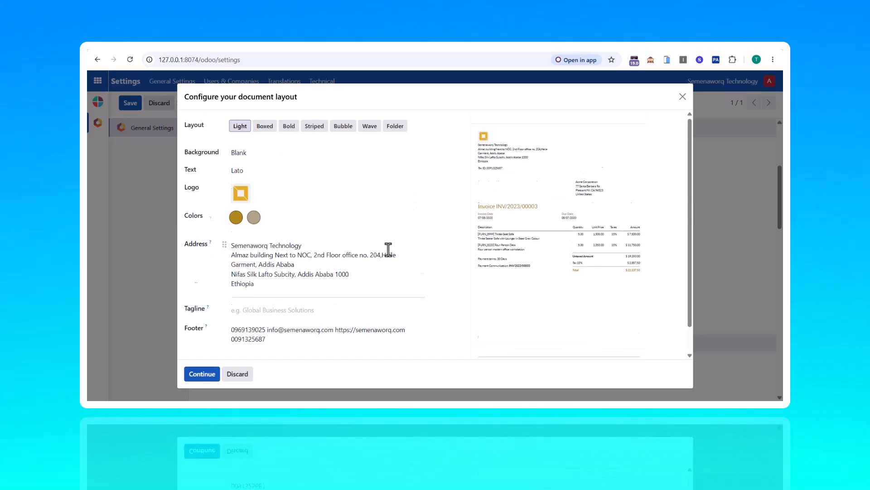
drag(272, 312, 231, 305)
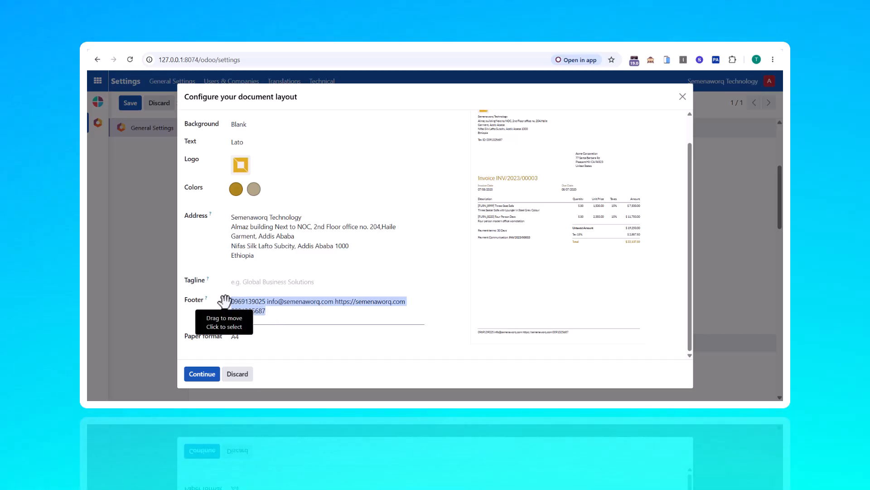
click(299, 315)
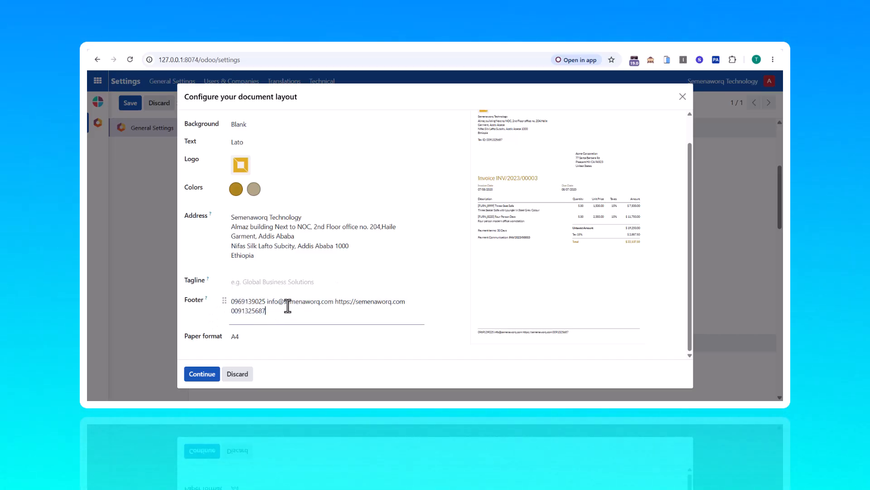
click(291, 279)
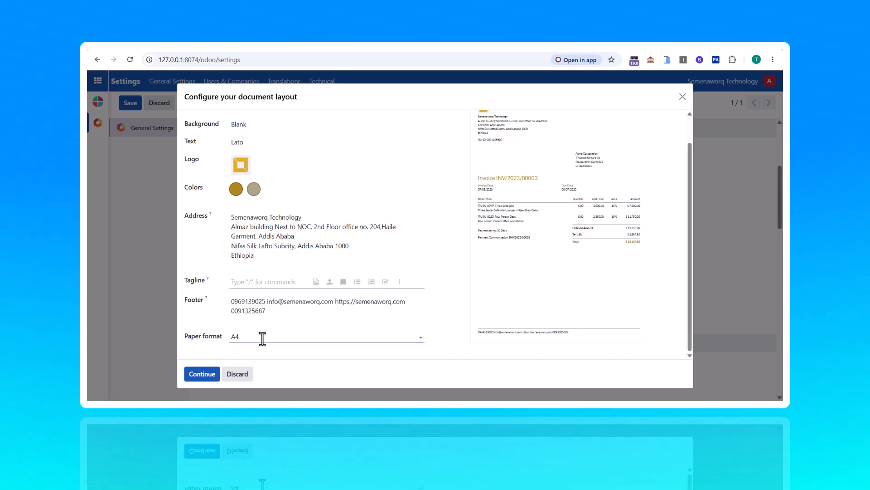
click(262, 338)
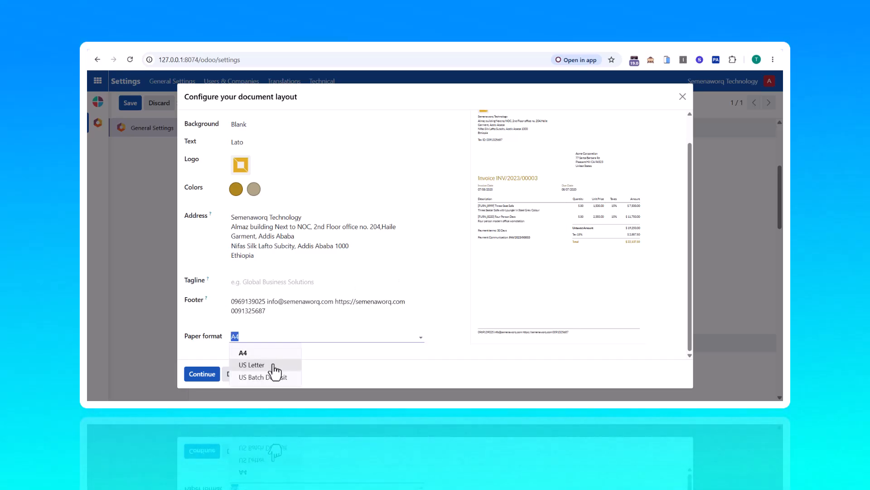
click(375, 363)
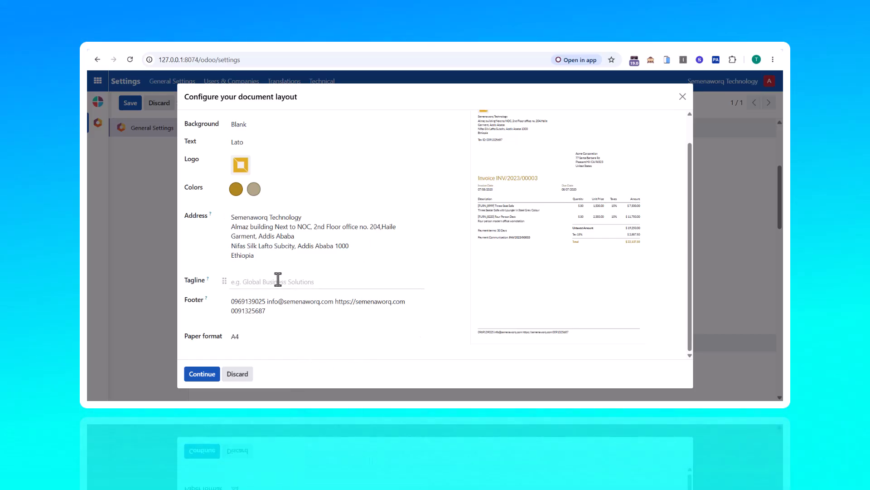
Try the Roboto font for the document text and settle on Open Sans, checking the invoice preview.
mouse_move(268, 164)
click(261, 142)
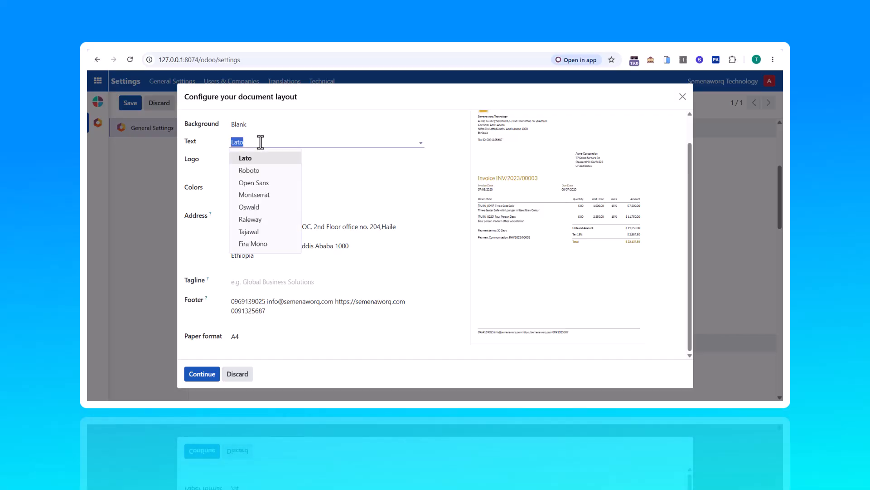
click(266, 171)
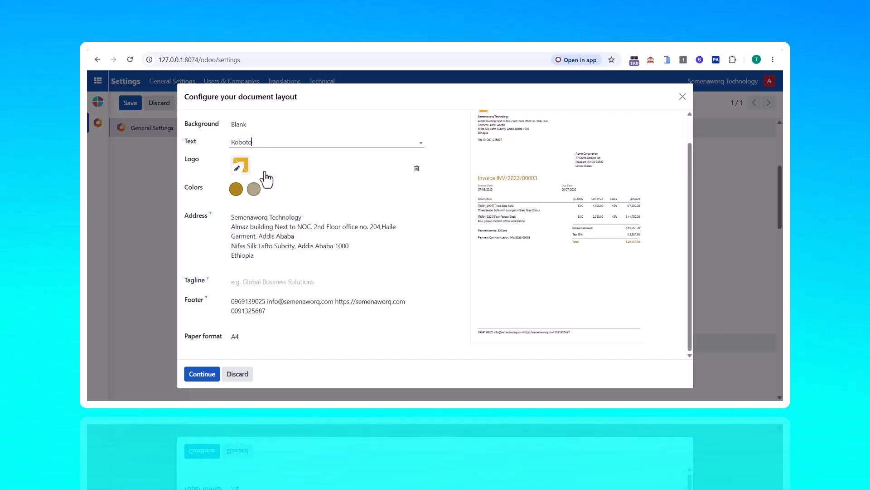
click(260, 143)
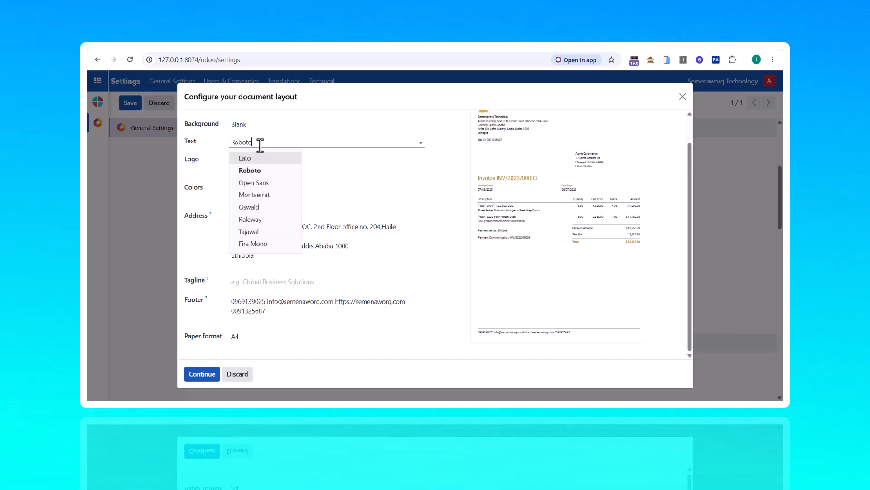
click(278, 183)
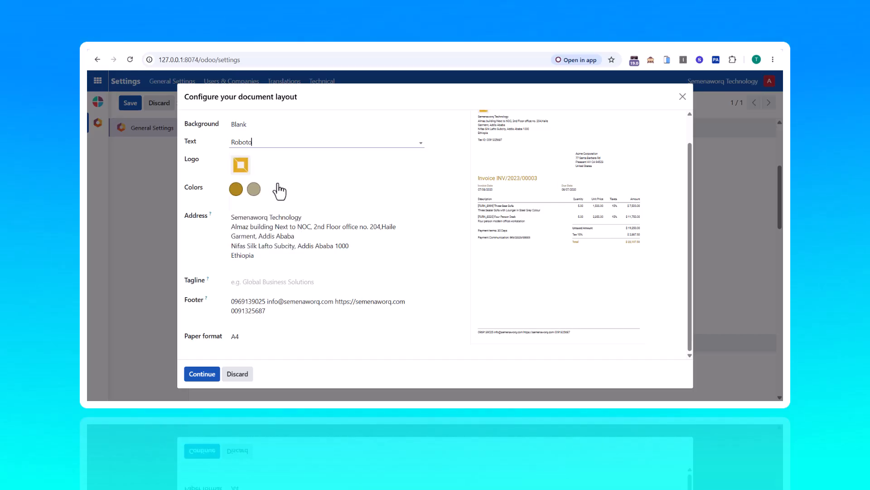
scroll(499, 163, up, 1)
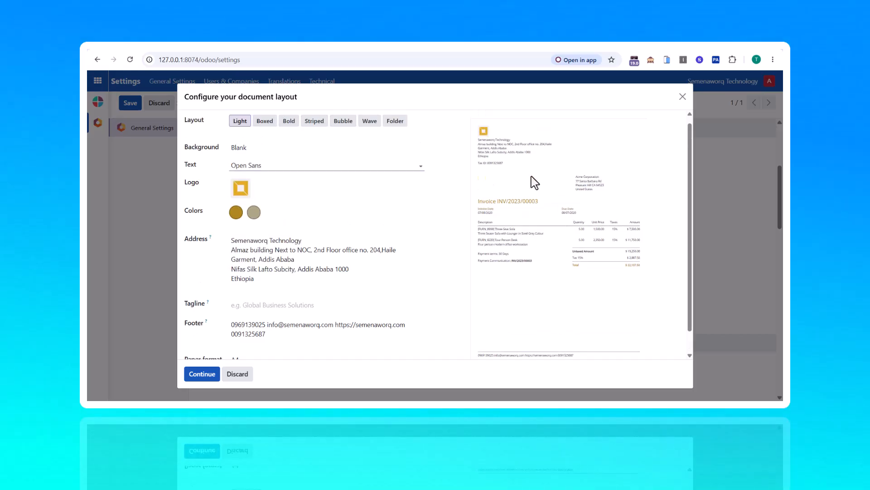
Try the Demo logo background on the document, and switch to a Custom background with an uploaded Python logo image.
click(246, 153)
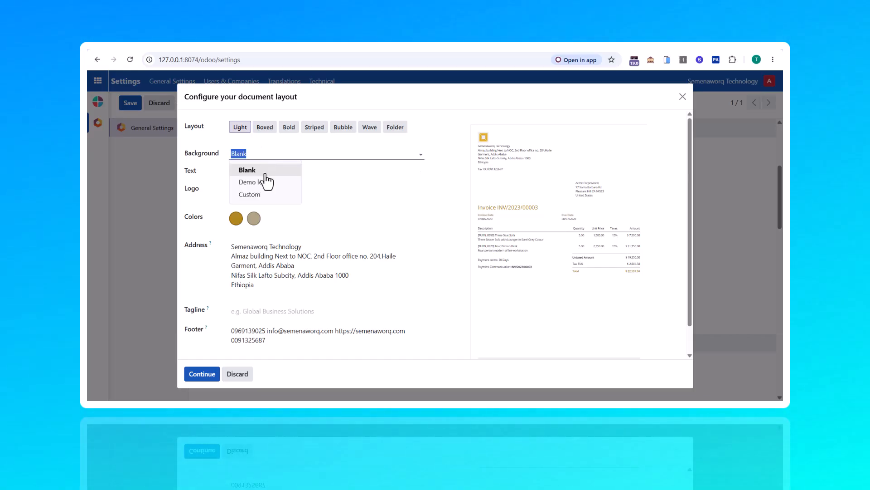
click(268, 183)
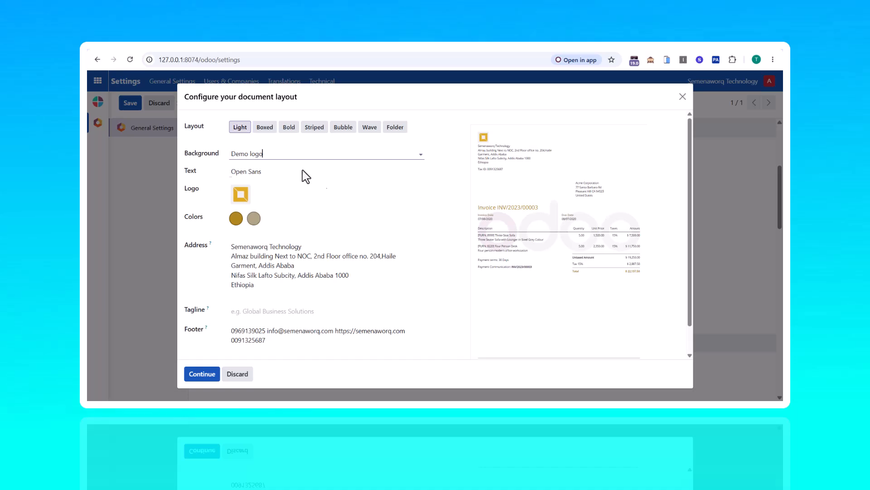
click(281, 150)
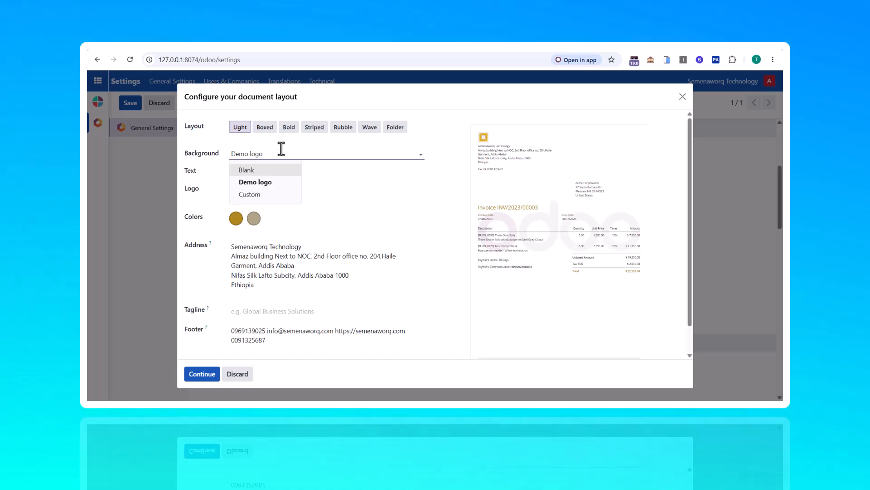
click(281, 194)
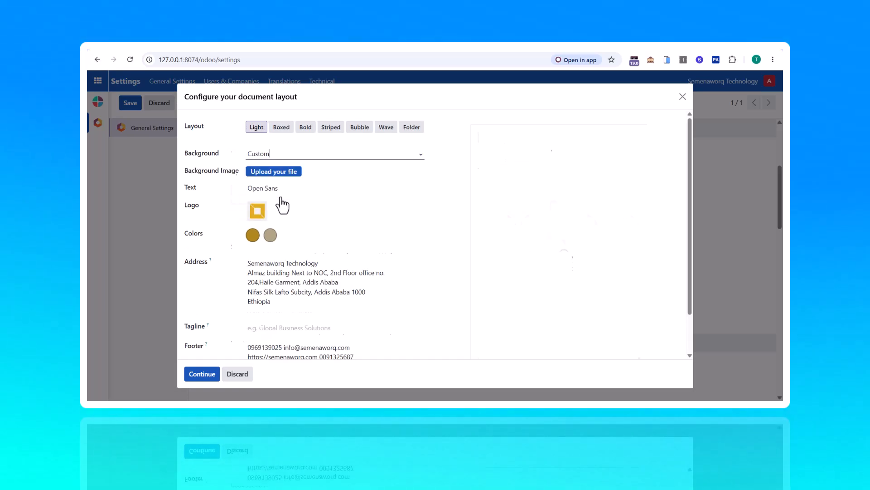
click(277, 176)
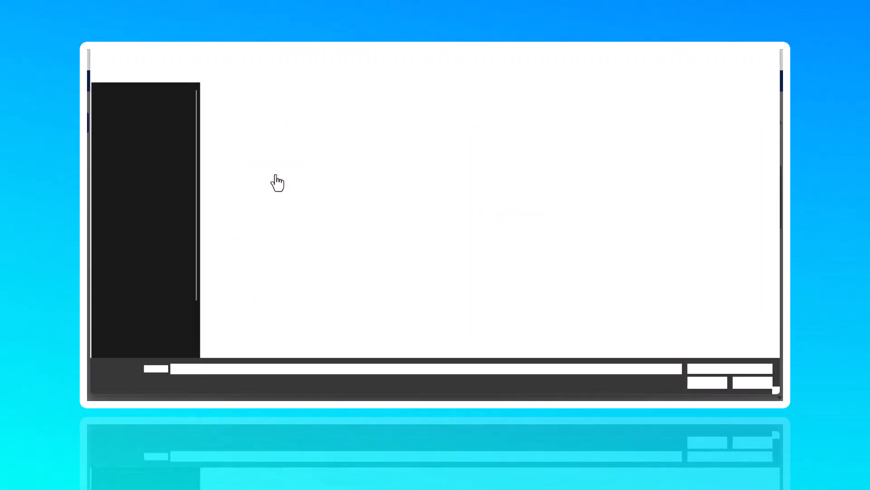
click(499, 179)
double_click(501, 178)
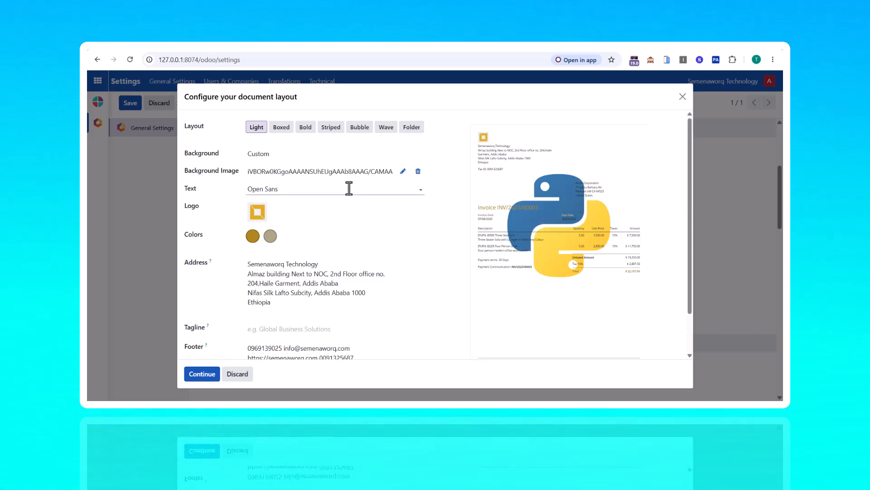
Remove the uploaded background image and set the document background back to Blank.
click(418, 171)
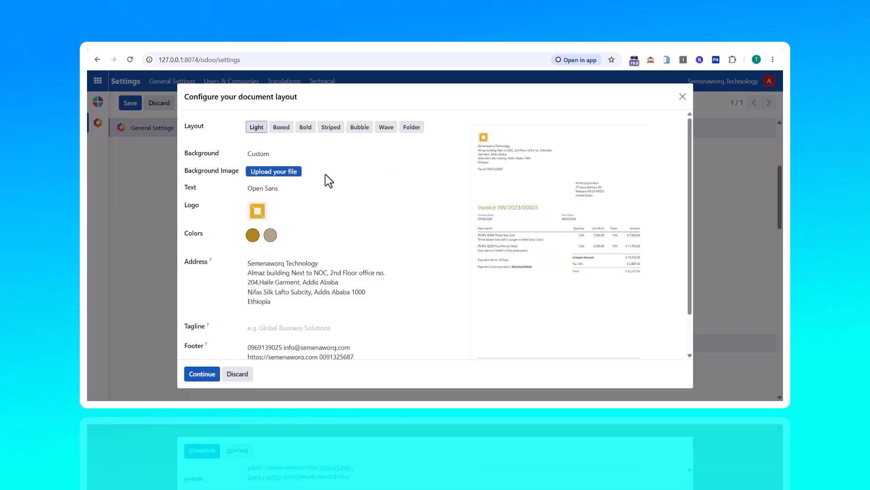
click(291, 153)
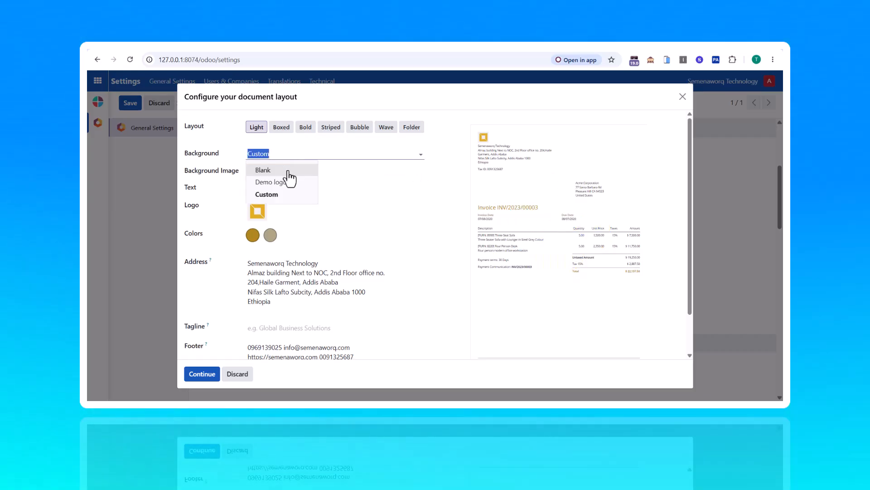
click(288, 172)
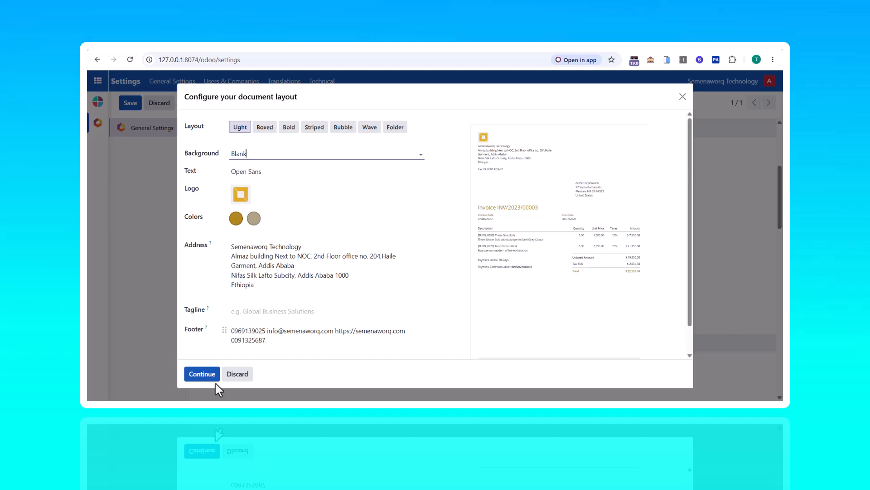
Confirm the document layout configuration and save the general settings.
click(204, 377)
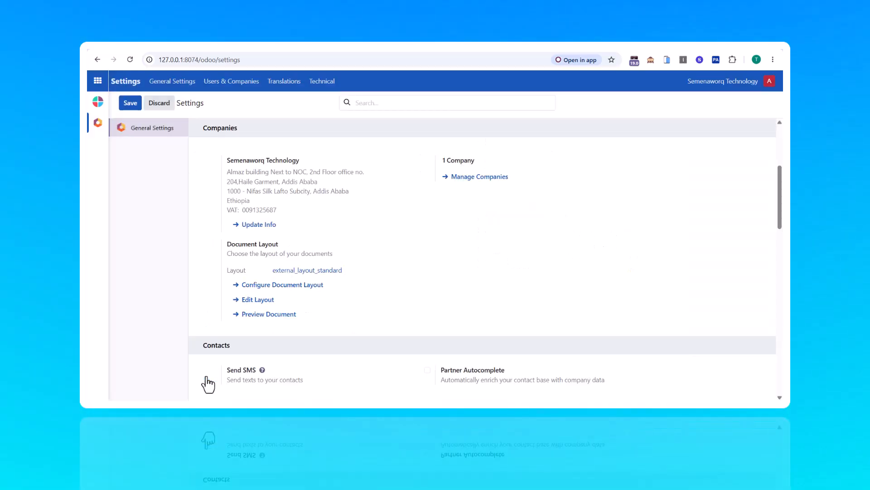
scroll(306, 252, up, 4)
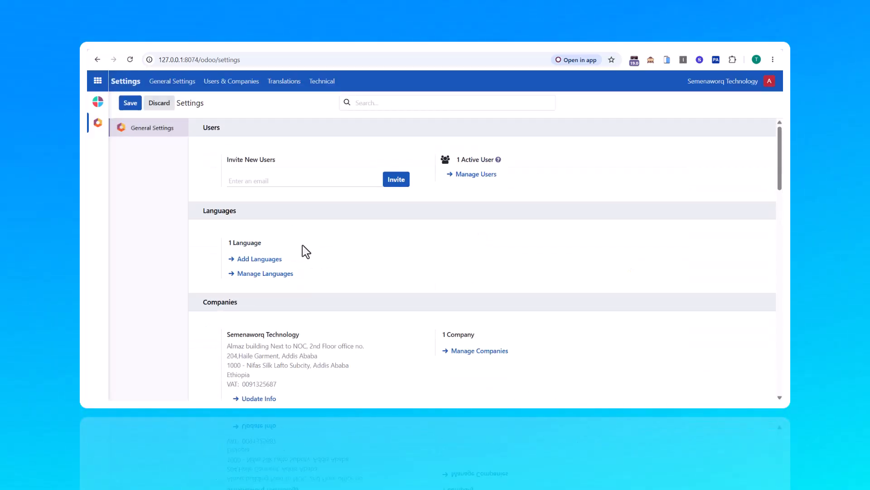
click(130, 103)
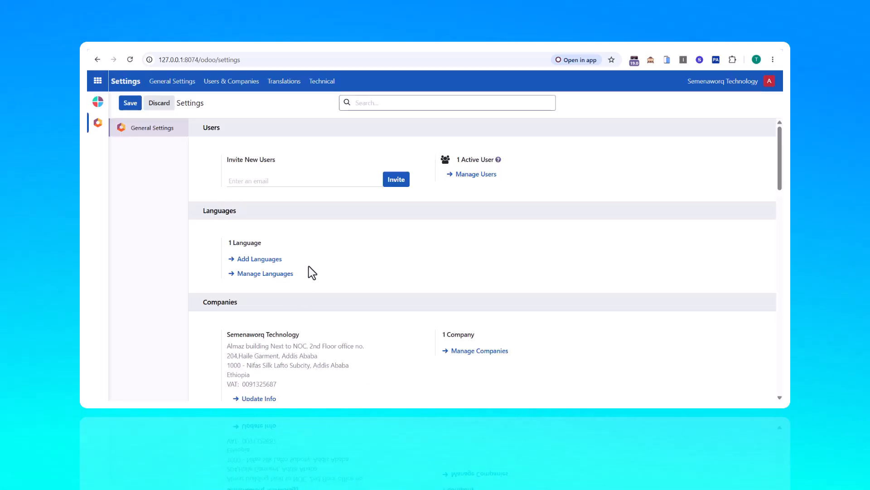
Look through the general settings and open the Semenaworq Technology record from the companies list to review its details.
scroll(313, 272, down, 15)
scroll(312, 272, down, 9)
scroll(313, 272, up, 5)
scroll(312, 272, up, 12)
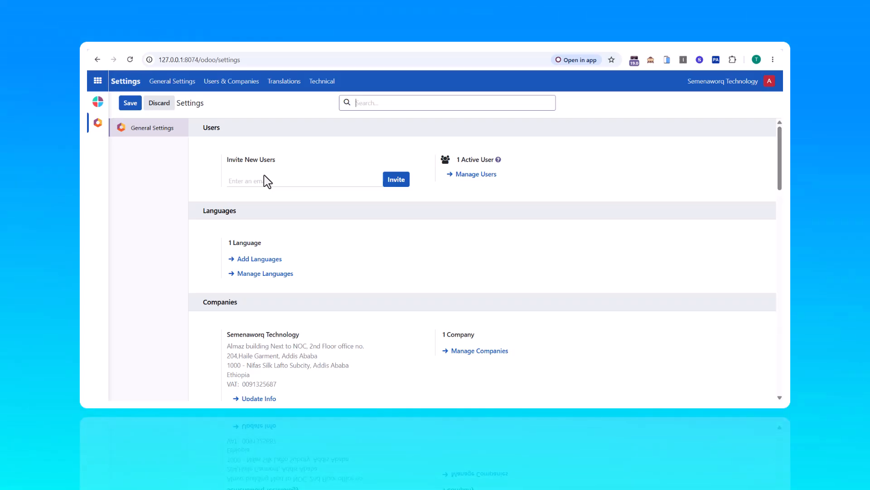
click(232, 82)
click(236, 143)
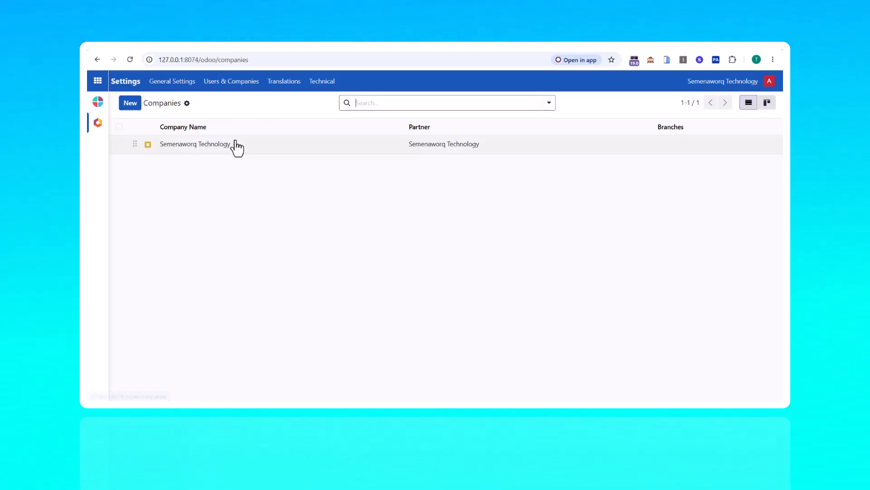
click(243, 145)
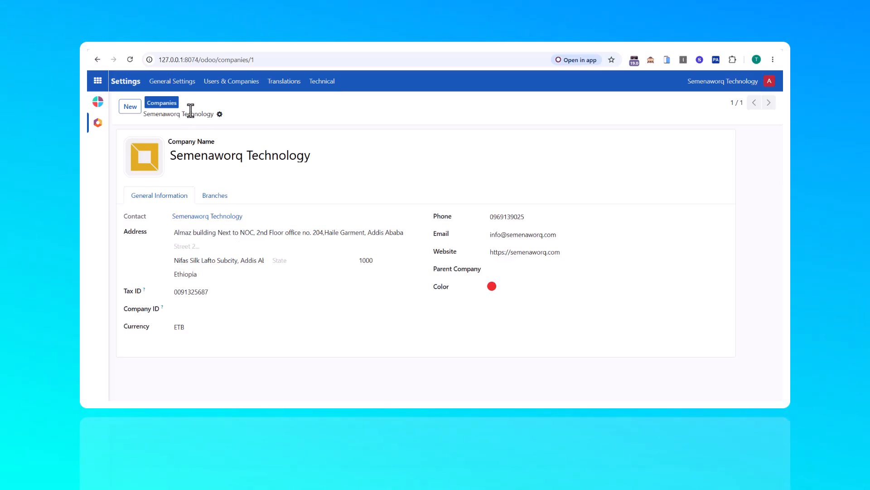
Reopen the document layout configuration from the general settings to check it, and close it without applying changes.
click(181, 81)
scroll(274, 254, down, 4)
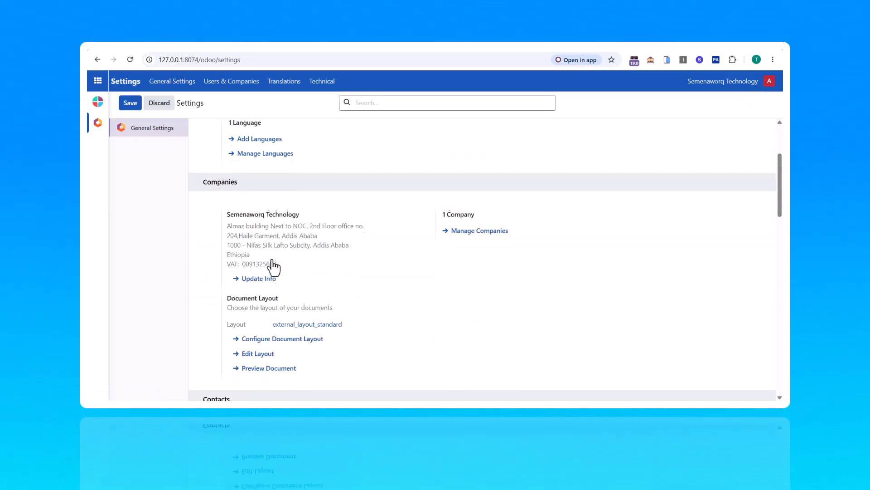
click(292, 294)
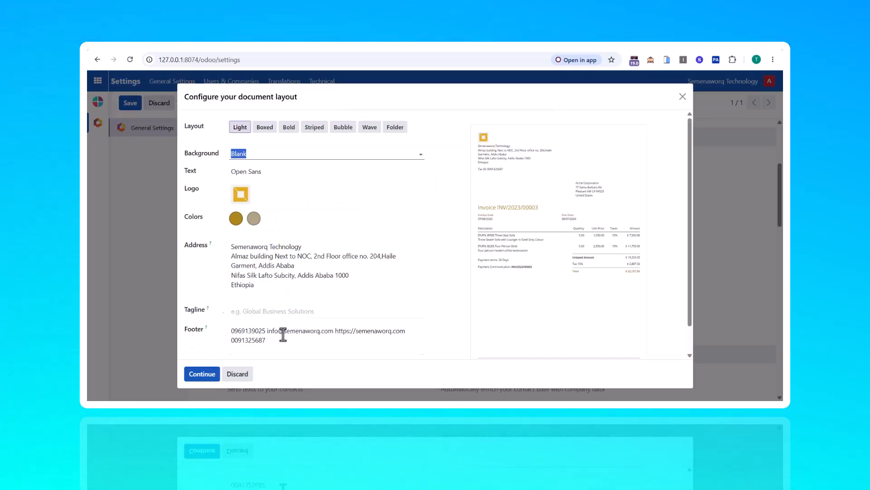
click(241, 375)
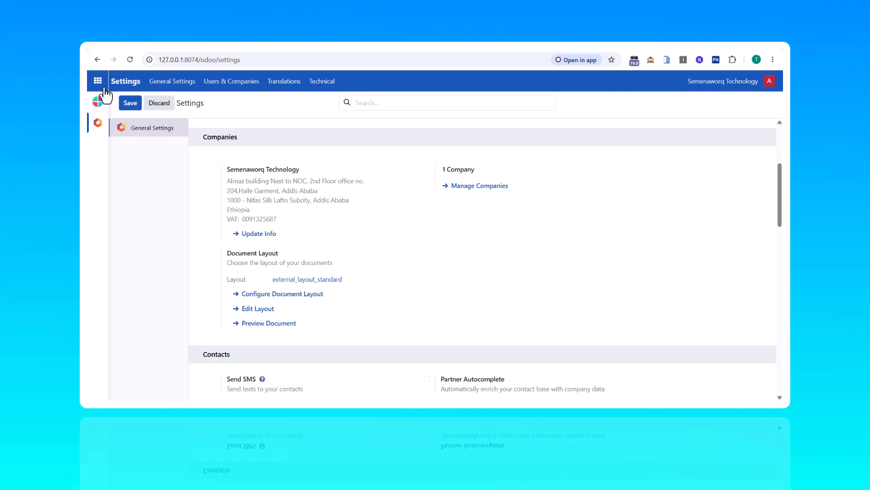
Install the Sales app (sale_management) from the apps list and open its quotations.
click(97, 82)
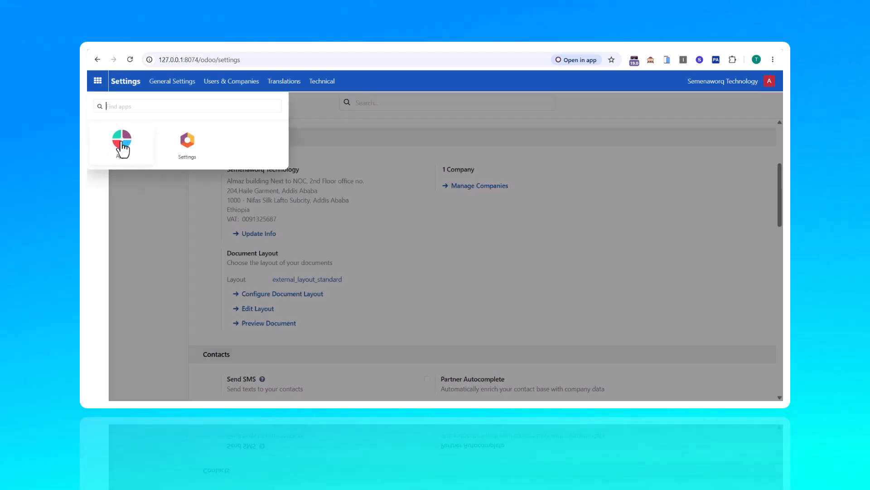
click(122, 145)
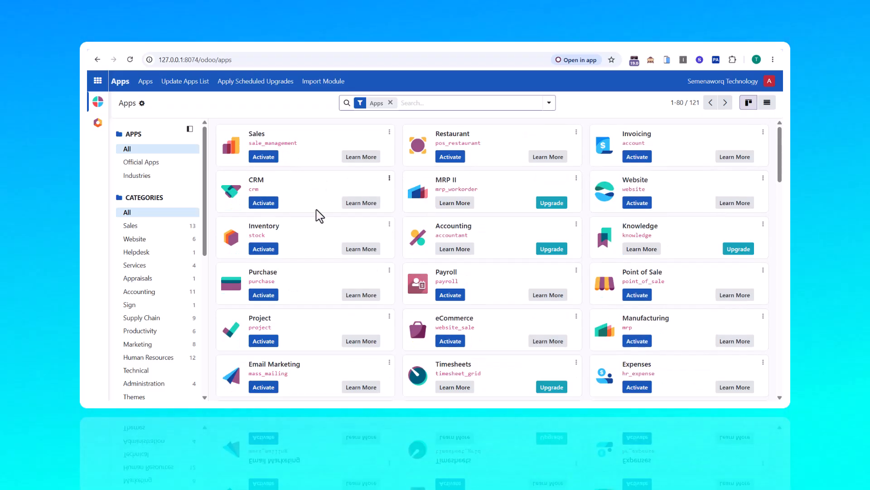
click(265, 157)
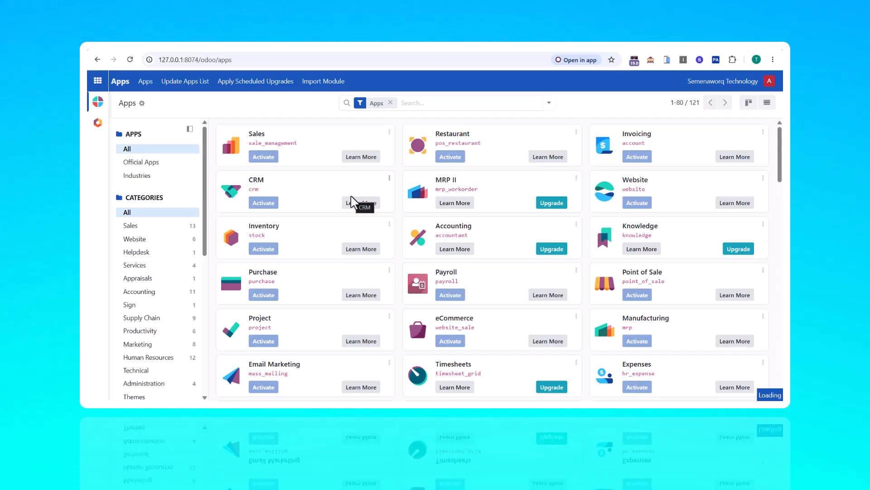
scroll(353, 201, down, 3)
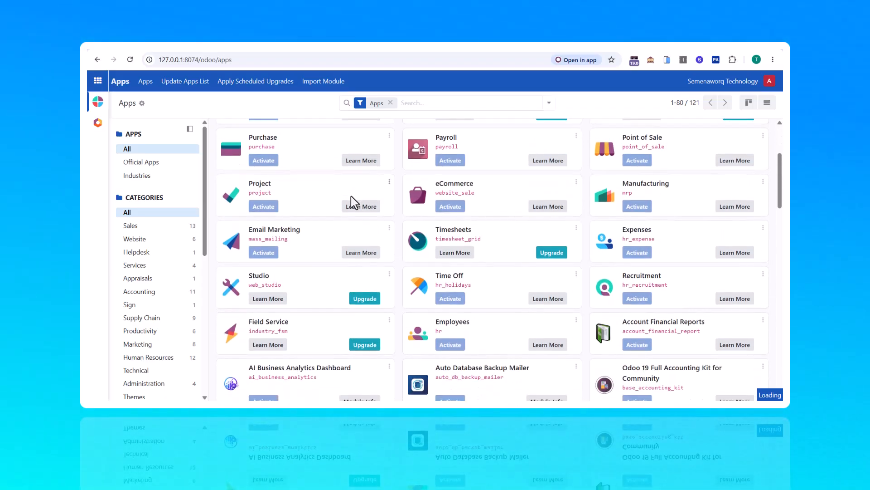
scroll(353, 202, up, 3)
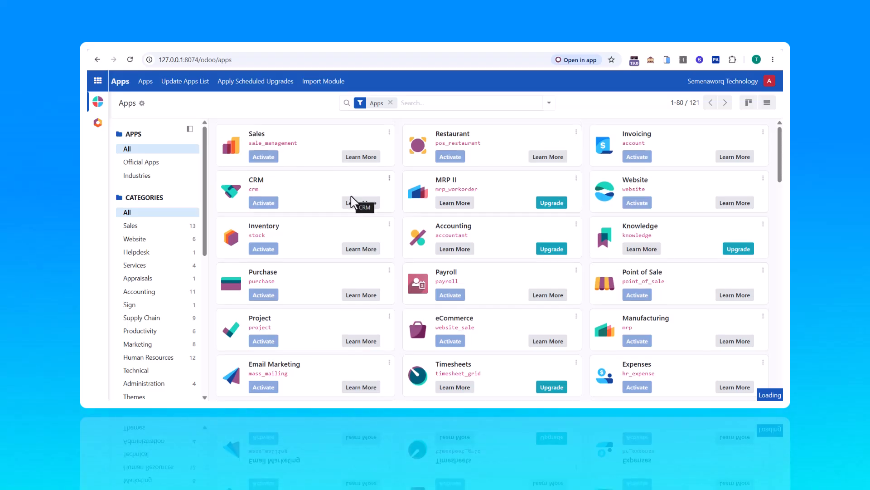
scroll(353, 202, down, 12)
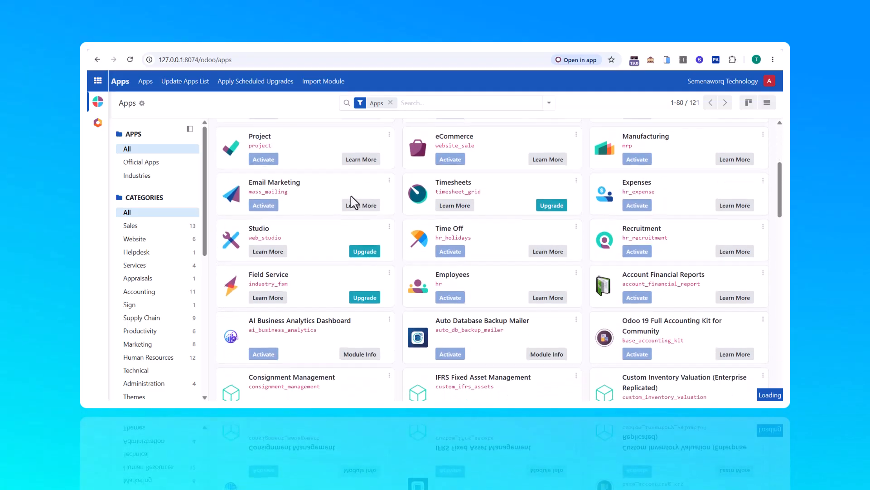
scroll(353, 202, down, 8)
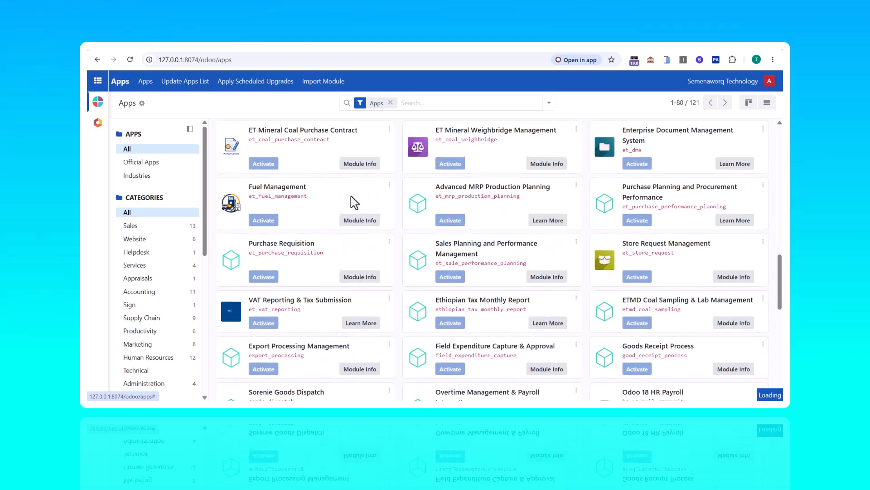
scroll(353, 202, up, 12)
scroll(355, 203, up, 6)
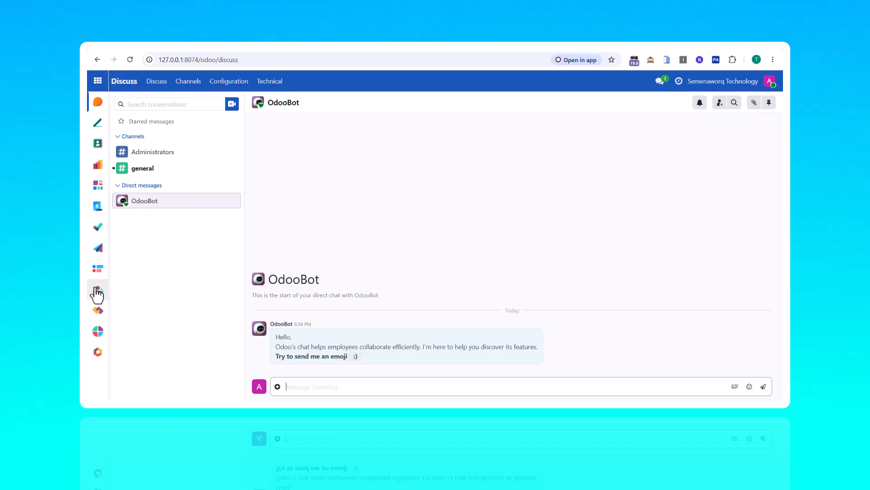
click(96, 86)
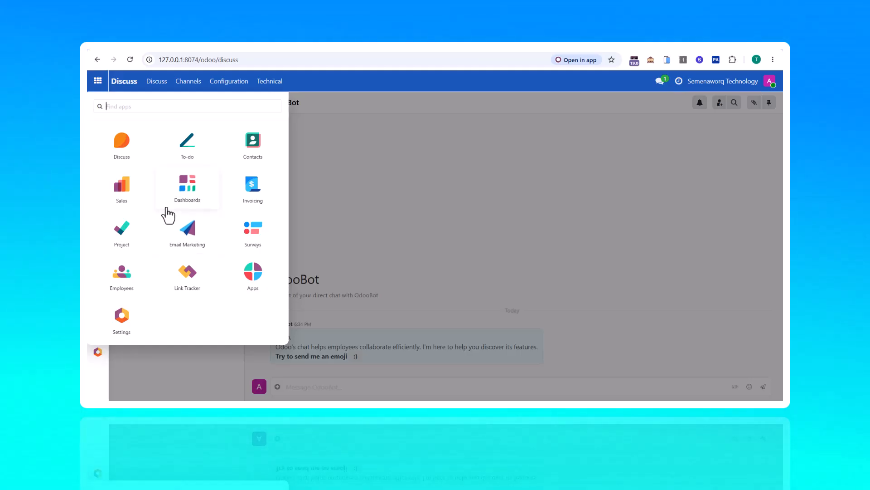
click(121, 185)
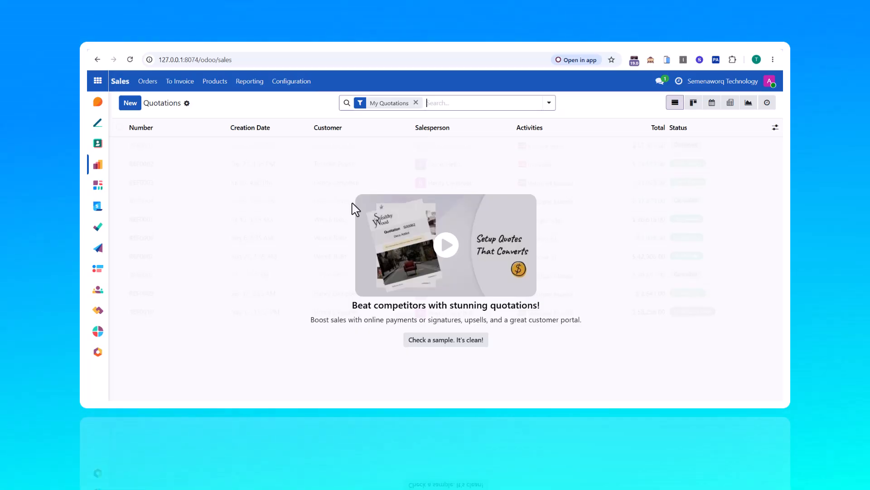
Activate the developer mode in the general settings.
click(98, 81)
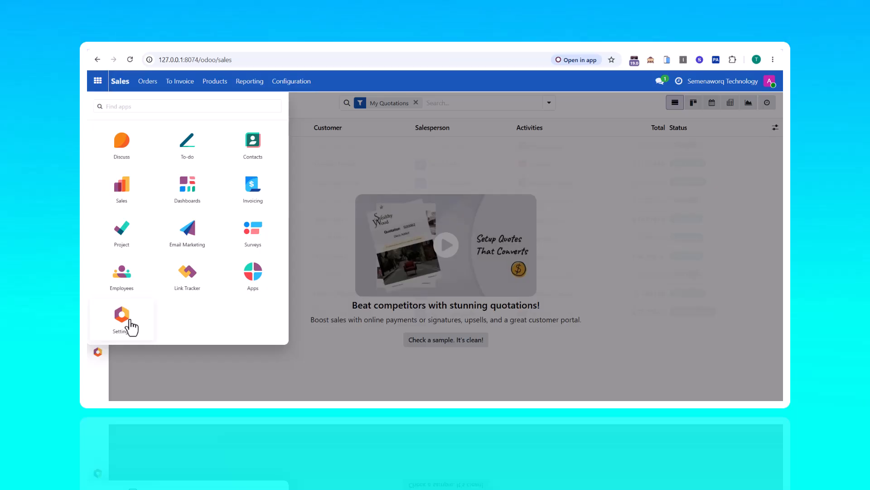
click(131, 325)
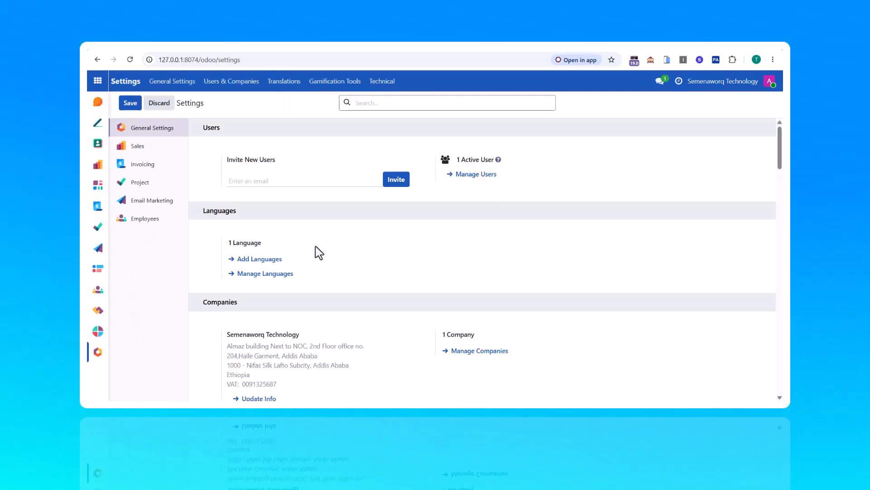
scroll(318, 252, down, 10)
scroll(320, 252, down, 15)
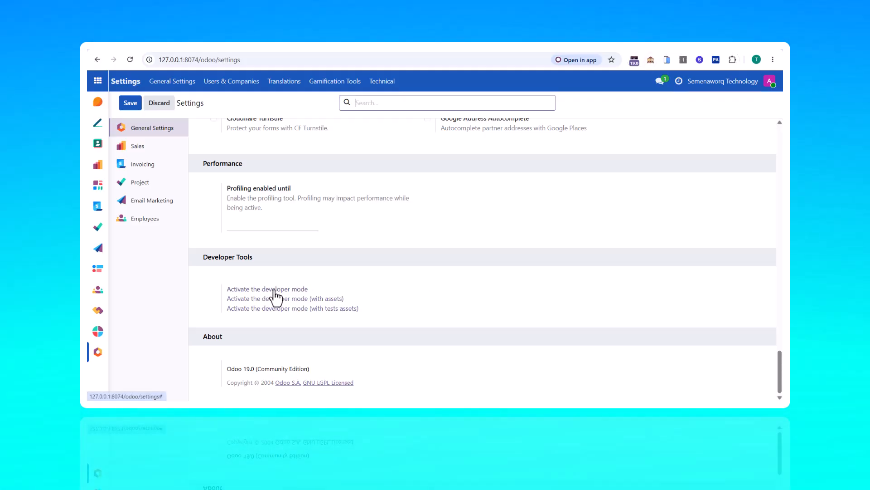
click(298, 290)
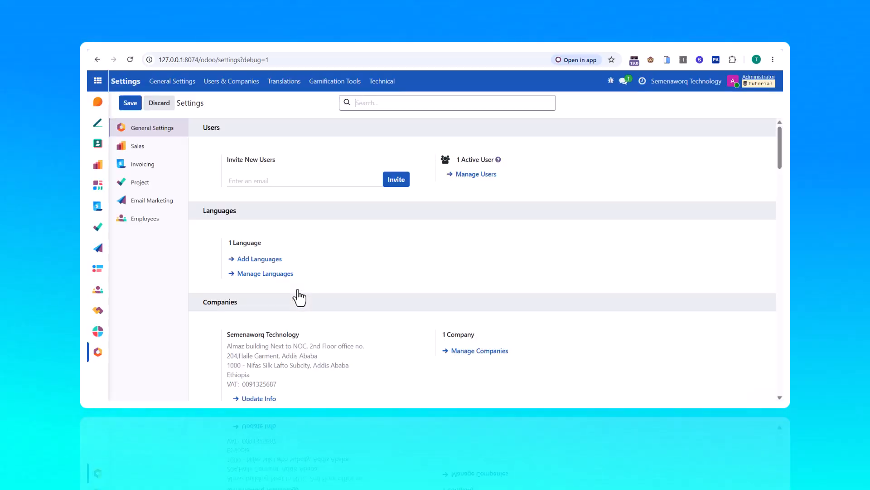
Load demo data into the database from the developer tools, accepting the risks.
scroll(299, 298, down, 10)
scroll(299, 298, down, 15)
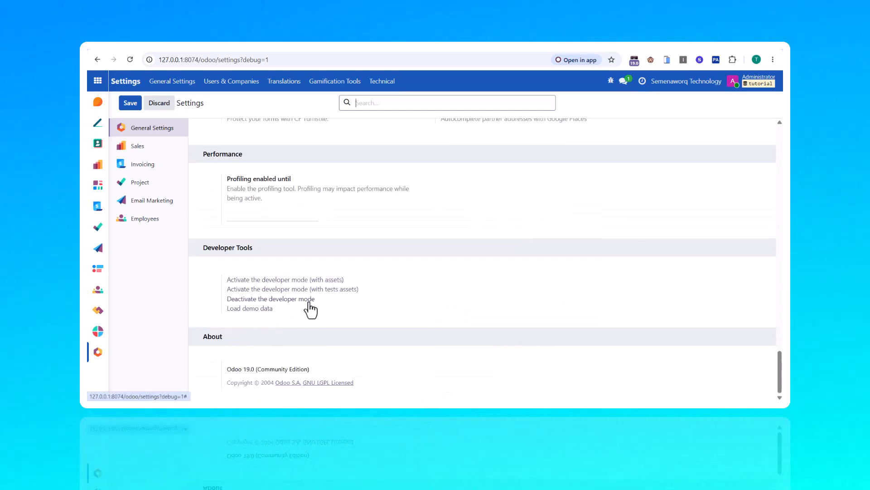
click(266, 309)
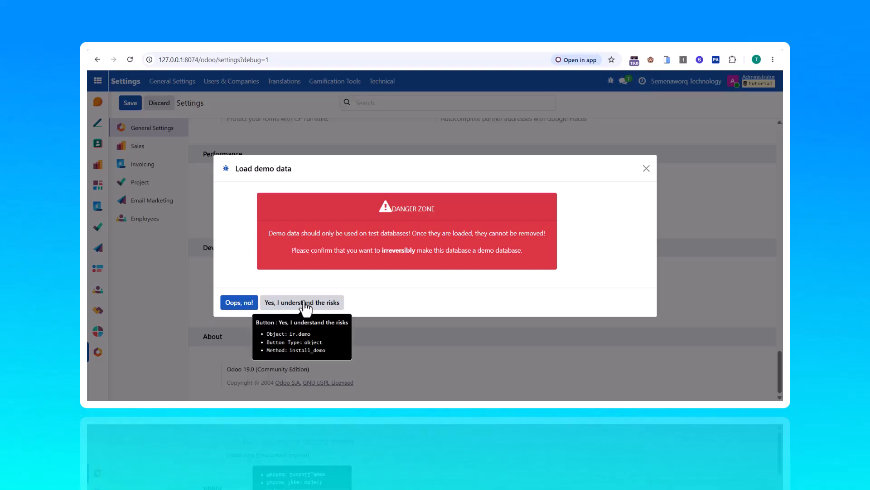
click(329, 309)
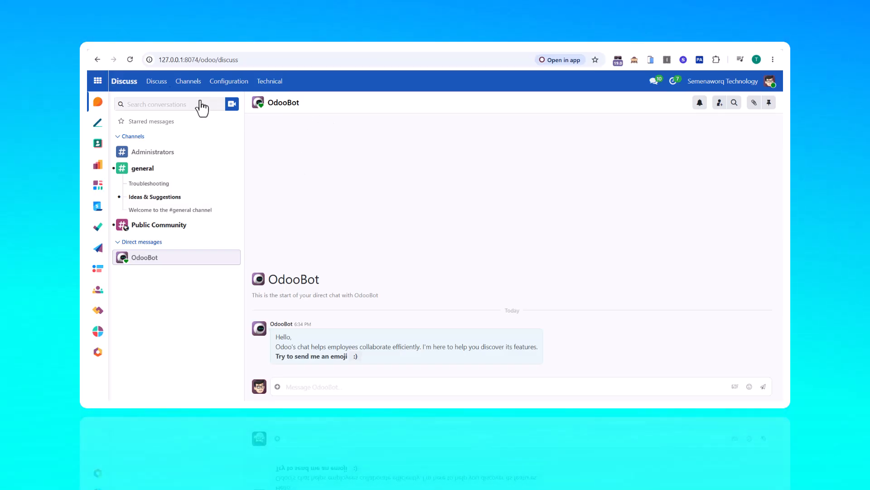
Open the 2,947.50 Br quotation for Ready Mat from the Sales quotations list and review its details.
click(99, 83)
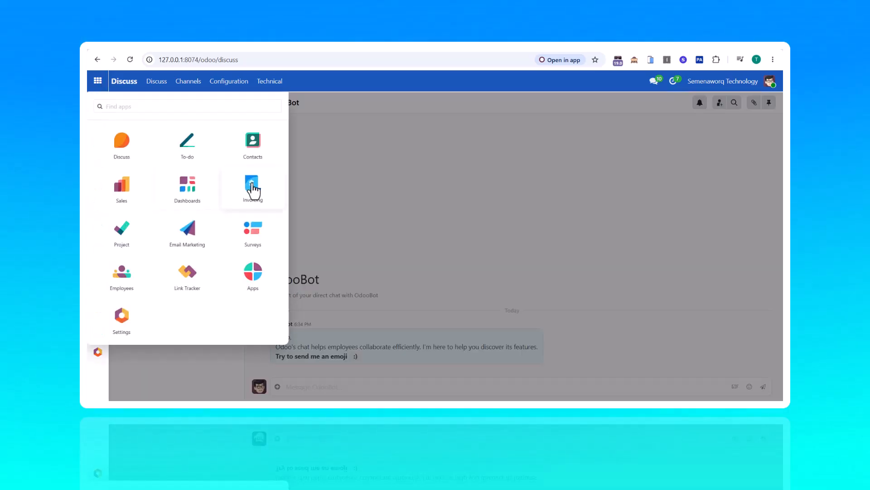
click(123, 186)
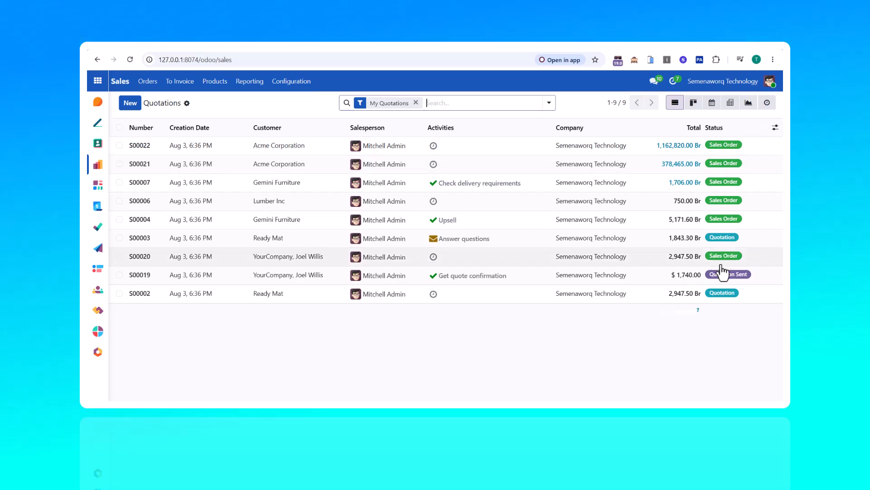
click(293, 301)
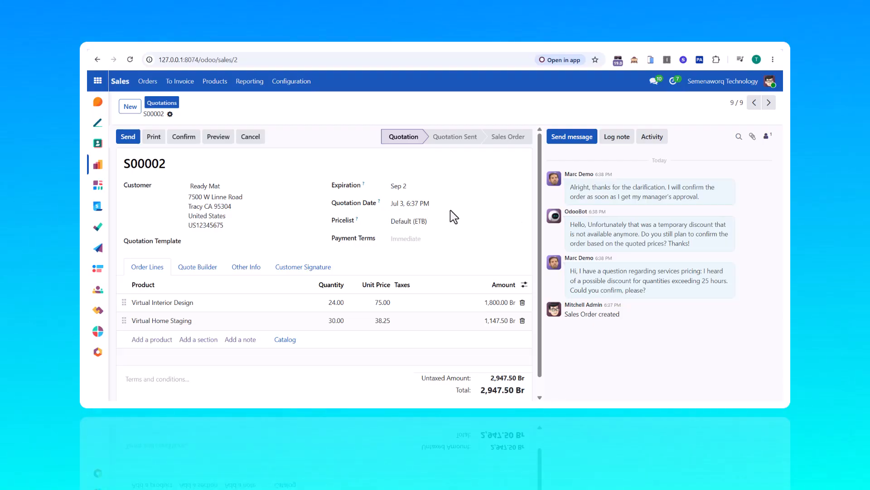
scroll(453, 217, down, 1)
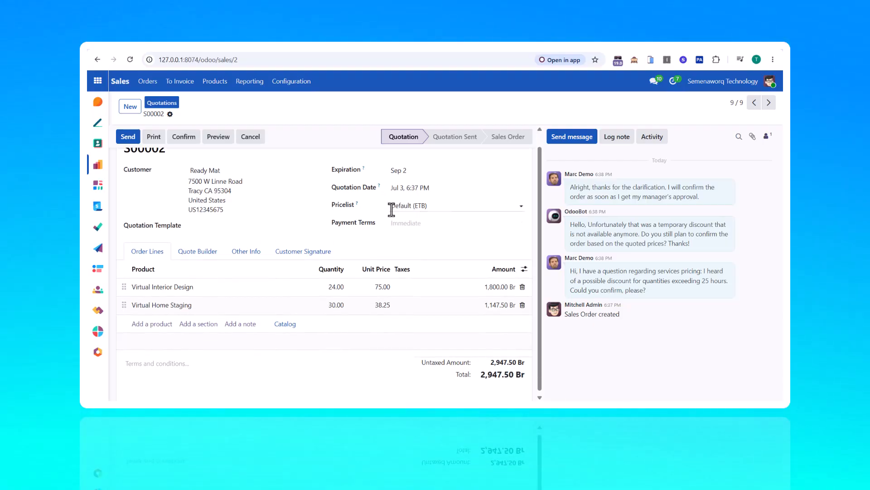
scroll(452, 210, down, 1)
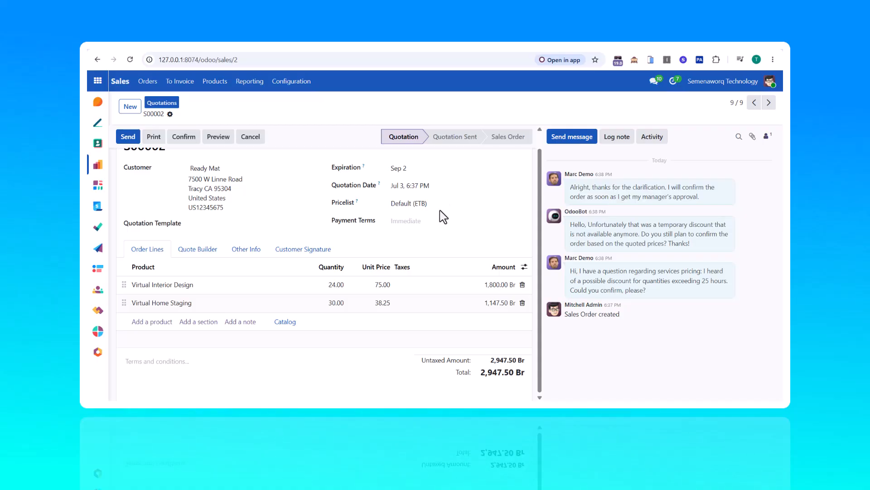
Examine the pricelist options and the full list of payment terms available for the quotation, leaving both fields as they are.
click(443, 206)
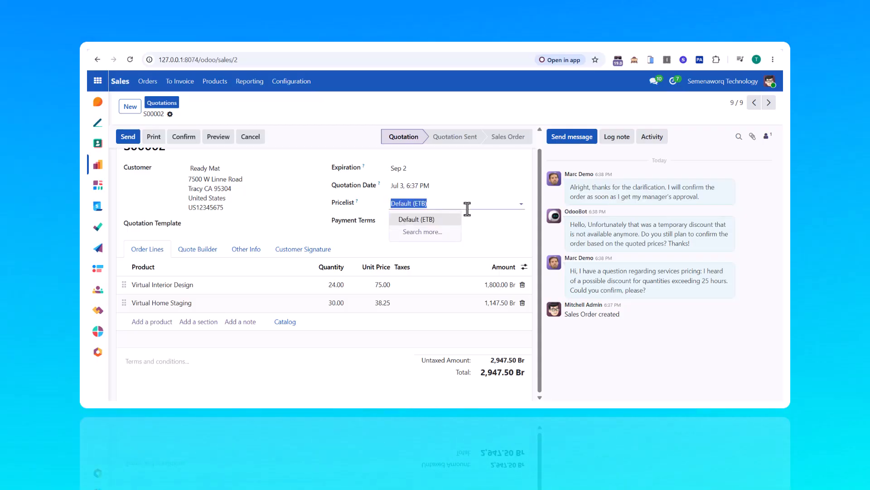
click(494, 254)
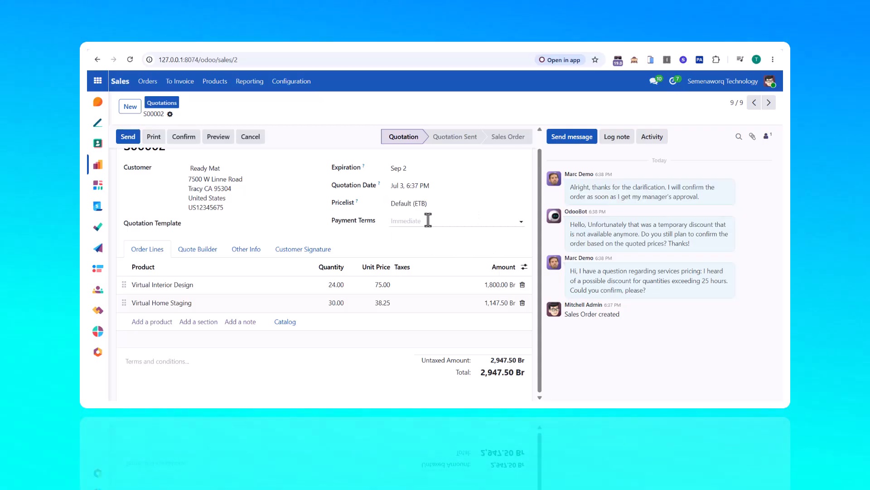
click(428, 220)
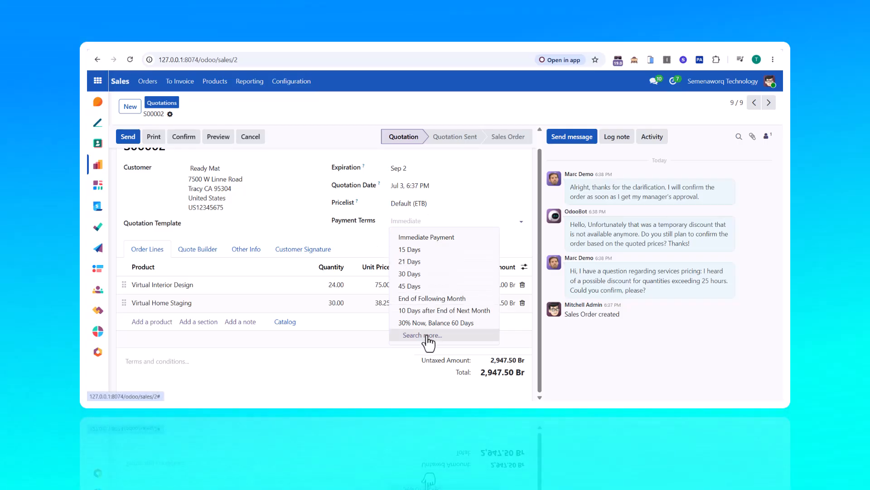
click(448, 335)
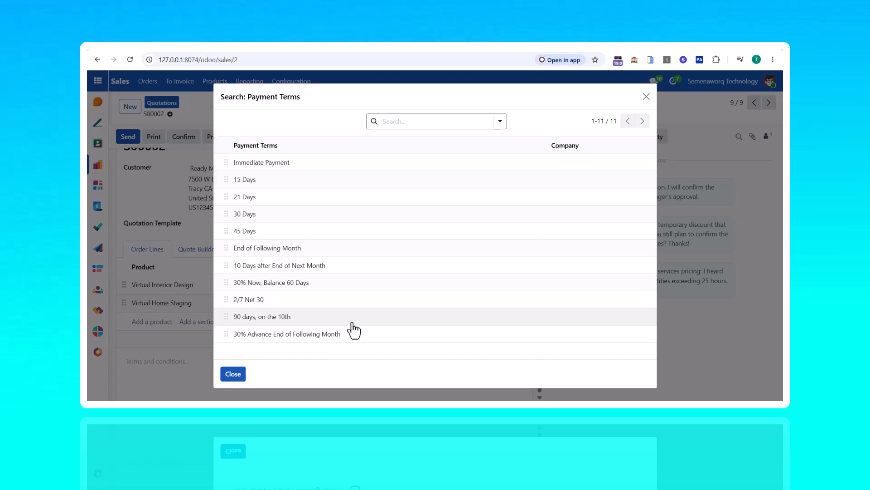
click(240, 374)
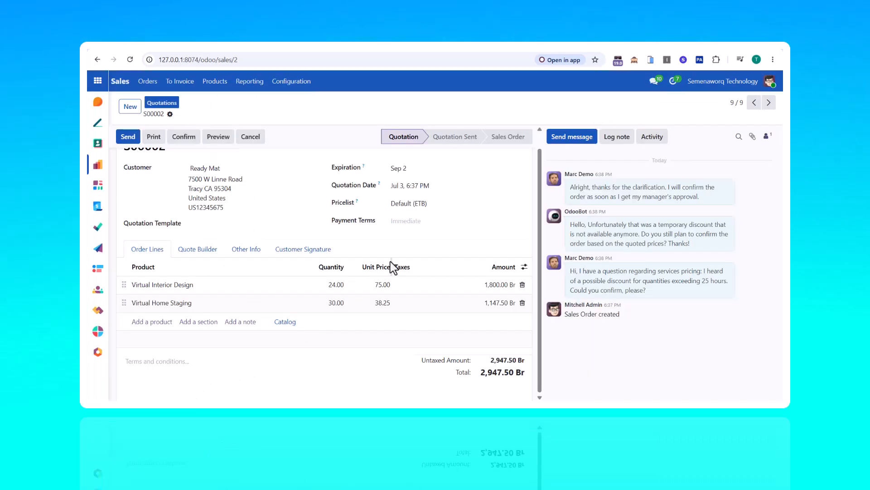
Try the Office Furnitures quotation template on the Ready Mat quotation, review its order lines, and discard the changes.
click(219, 224)
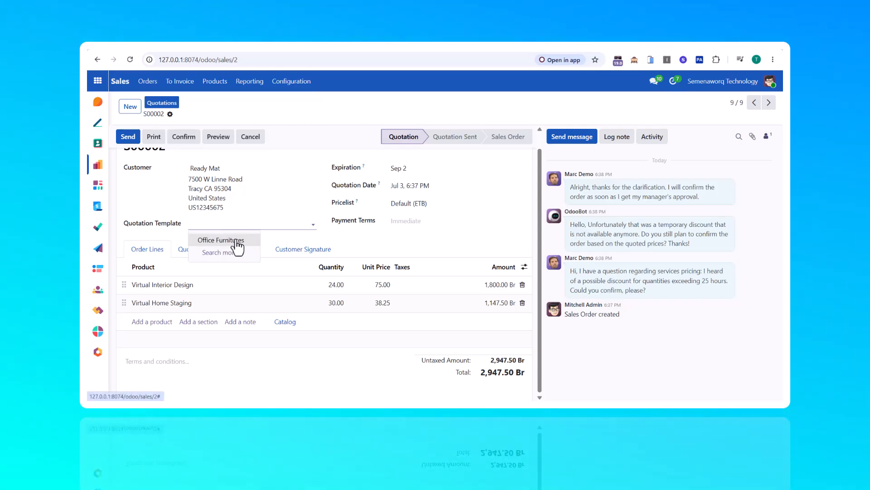
click(226, 240)
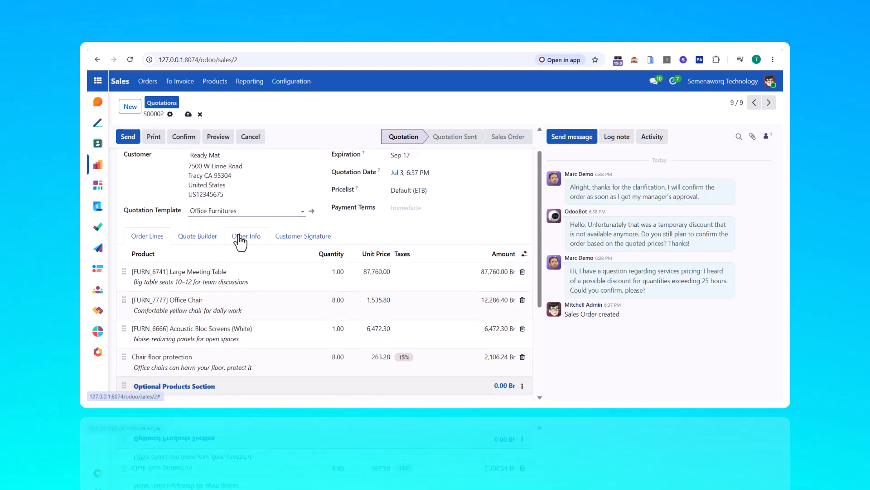
scroll(239, 262, down, 3)
scroll(196, 287, up, 5)
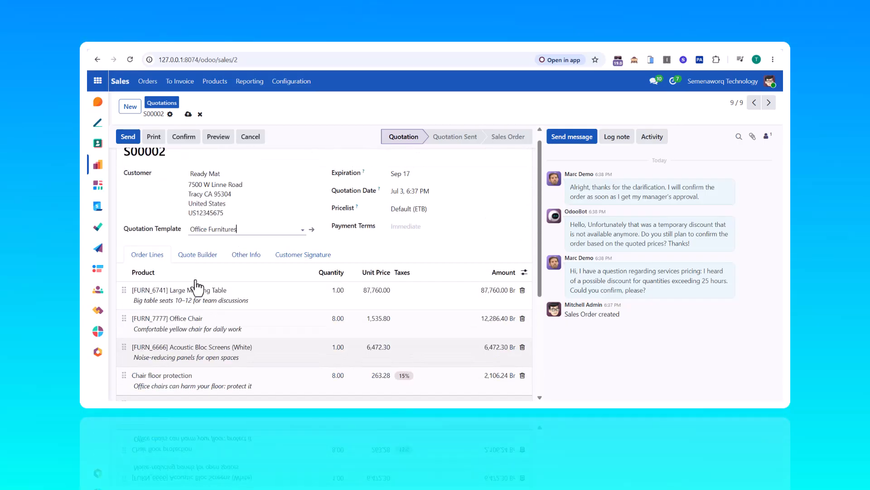
click(200, 113)
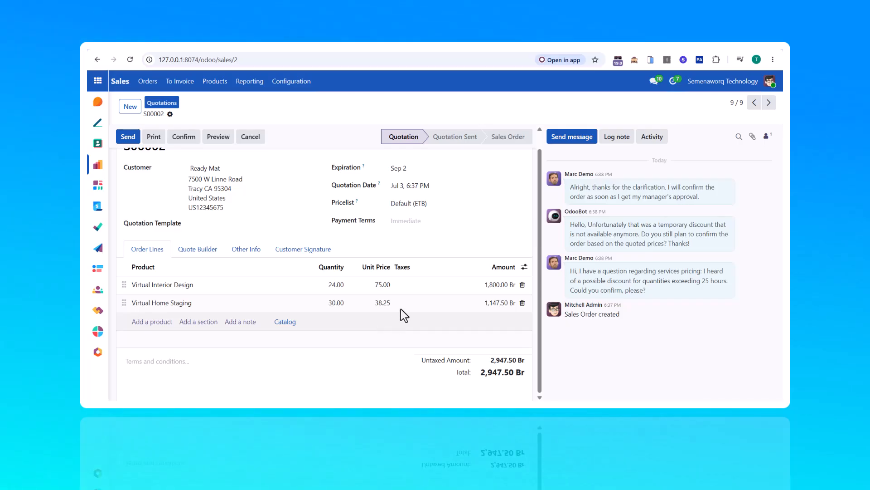
Apply the 15% tax to the Virtual Interior Design and Virtual Home Staging order lines.
click(424, 286)
click(426, 287)
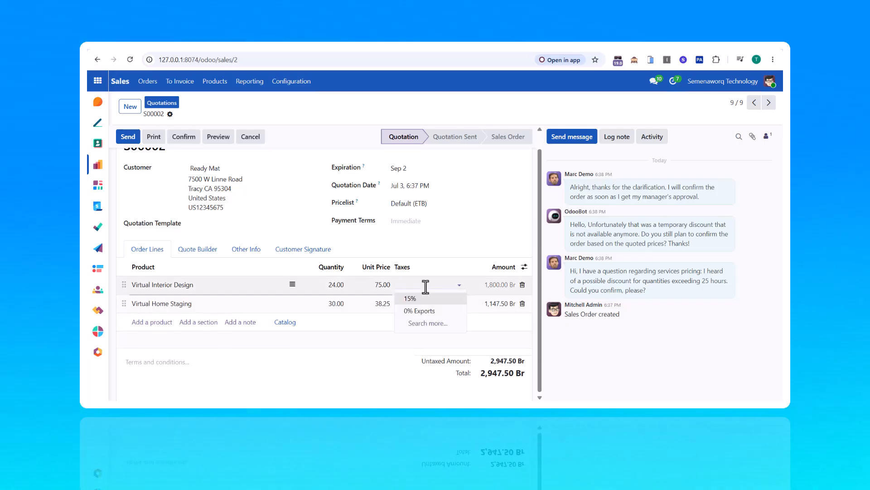
click(411, 298)
click(431, 305)
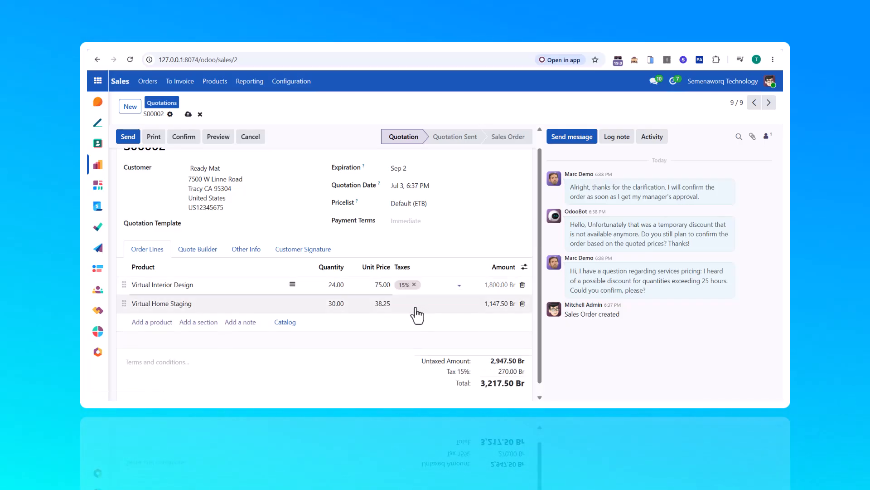
click(415, 304)
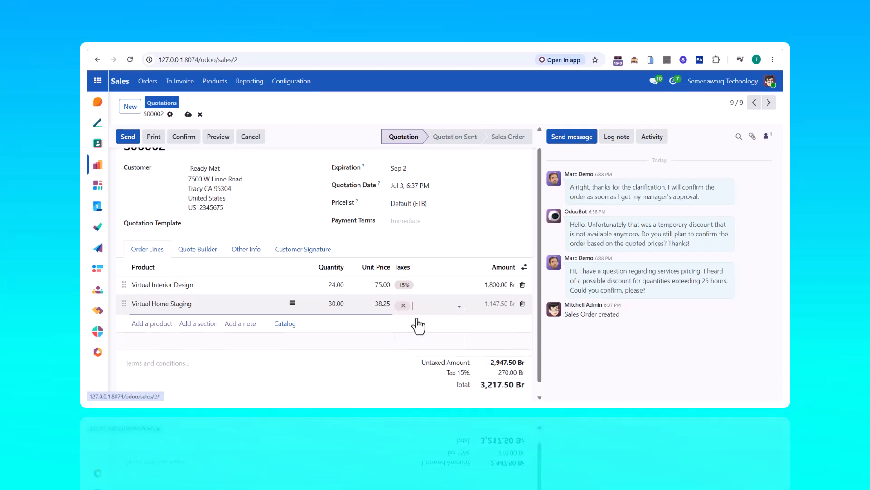
click(417, 321)
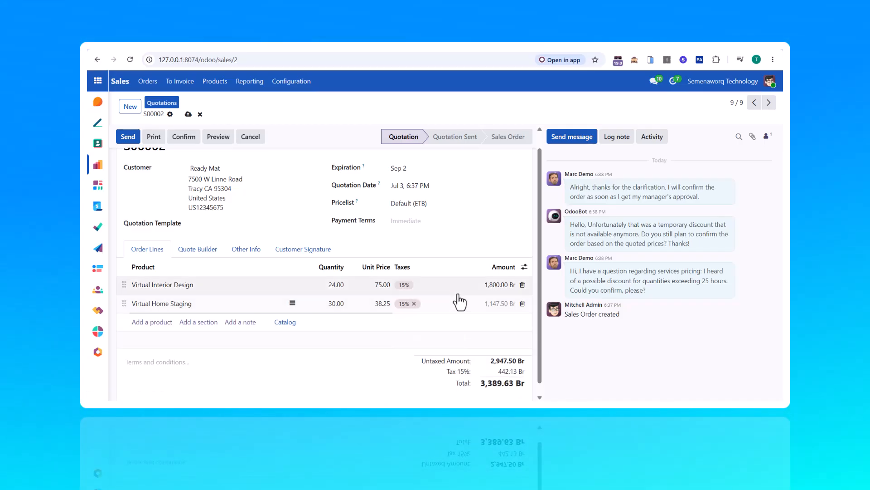
Check the Ready Mat quotation's total and save the 15% tax applied to its order lines.
click(473, 238)
scroll(469, 322, down, 1)
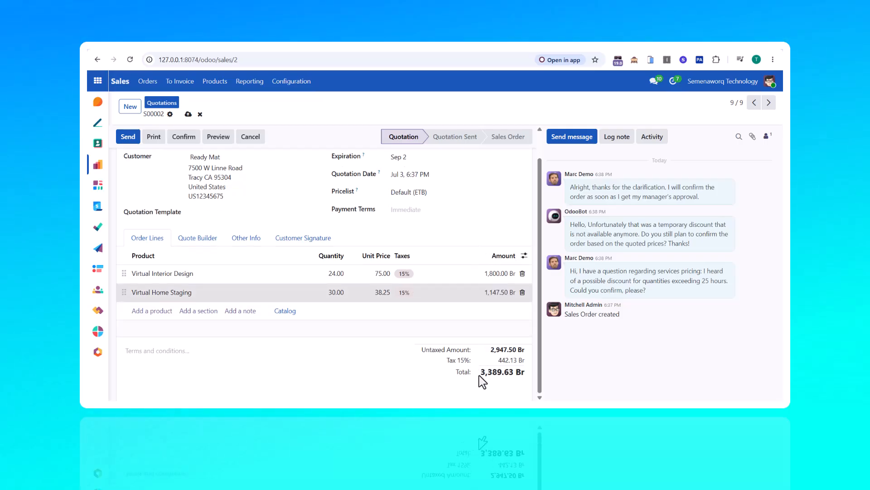
scroll(450, 348, up, 1)
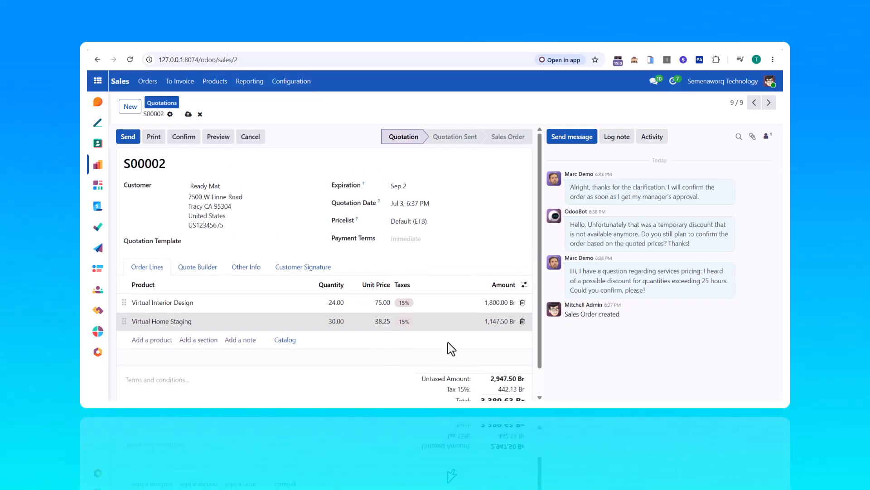
click(187, 115)
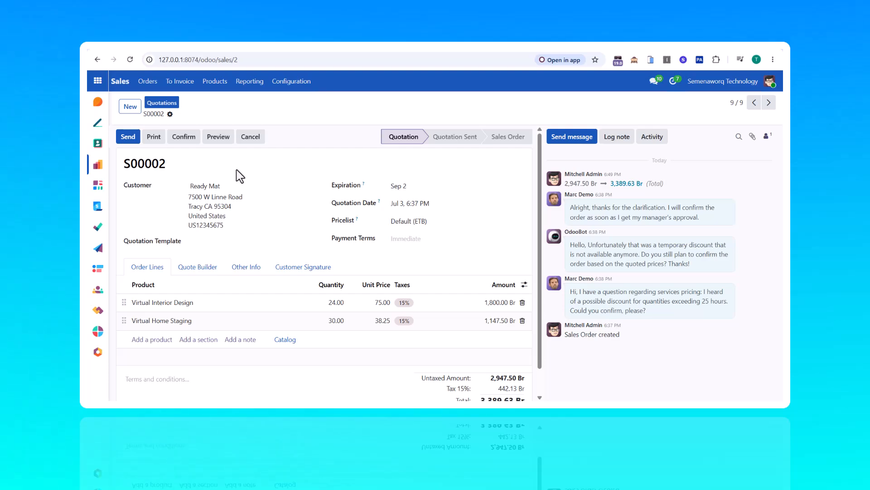
Print the Ready Mat quotation as a PDF and open the downloaded file.
click(170, 114)
mouse_move(206, 130)
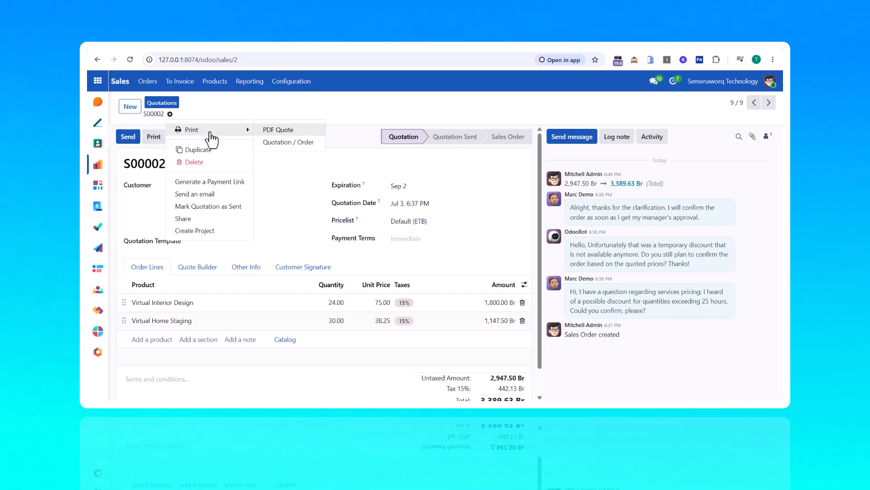
click(299, 136)
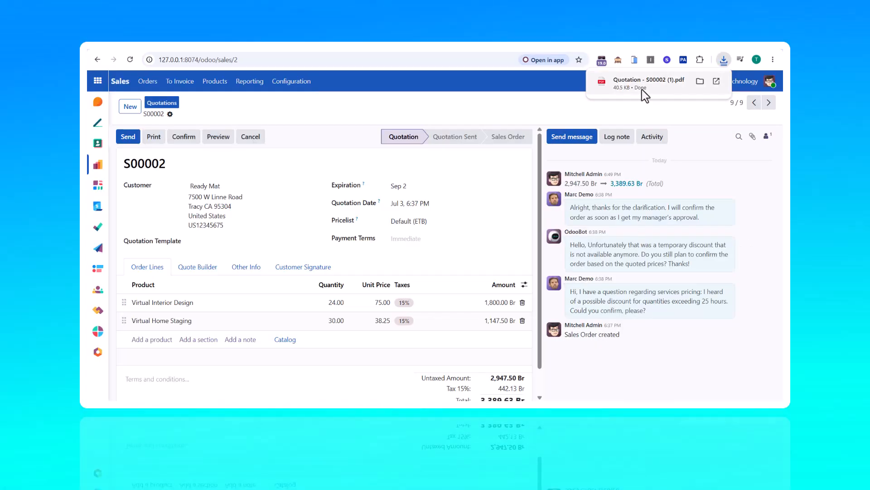
click(671, 81)
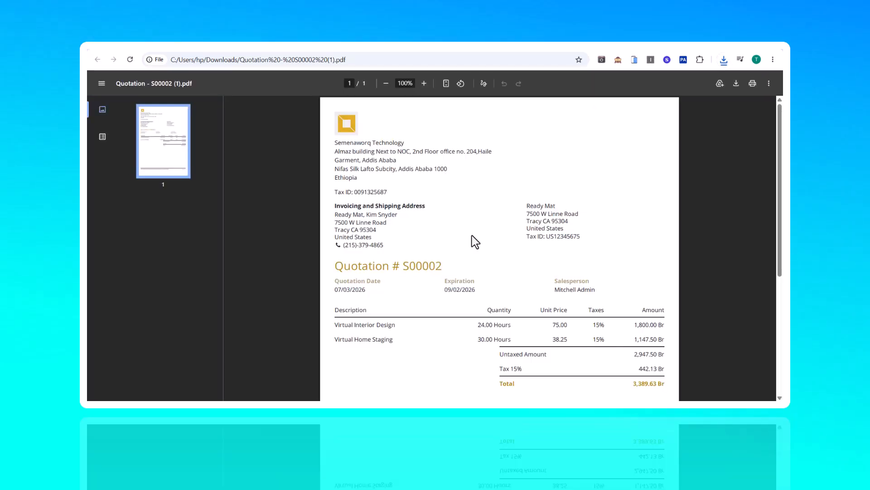
Examine the quotation PDF's company header, customer addresses, dates, order lines, taxes and footer, and return to the quotation in Odoo.
scroll(474, 240, down, 2)
scroll(473, 240, up, 2)
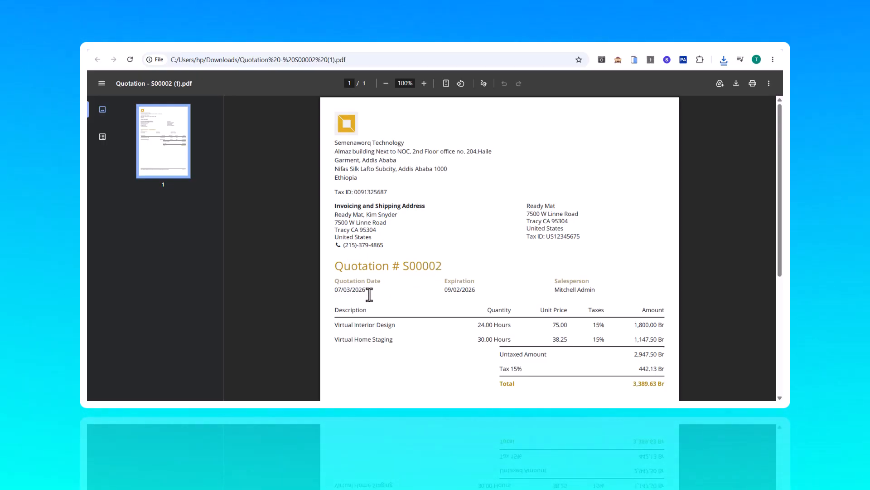
scroll(577, 295, down, 1)
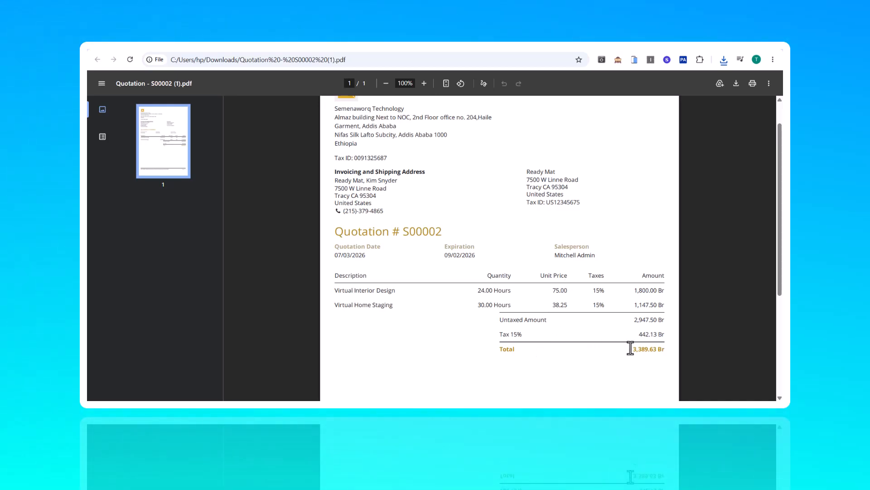
scroll(597, 286, up, 1)
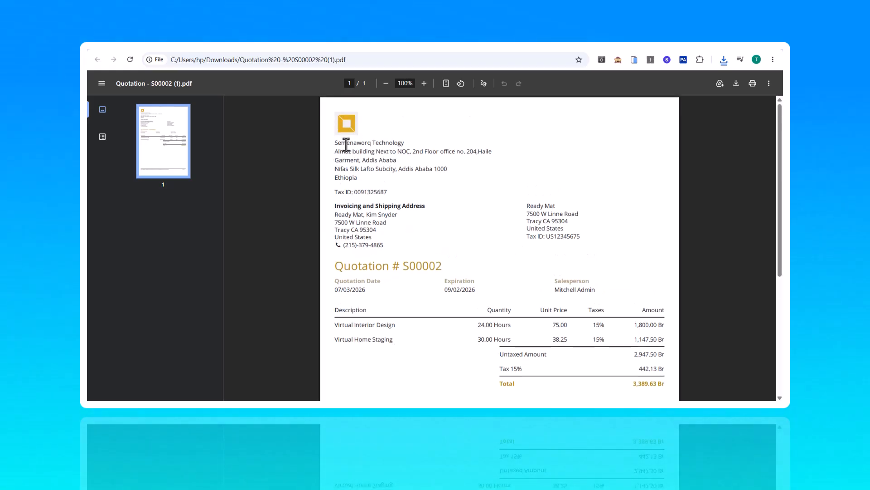
drag(351, 140, 329, 141)
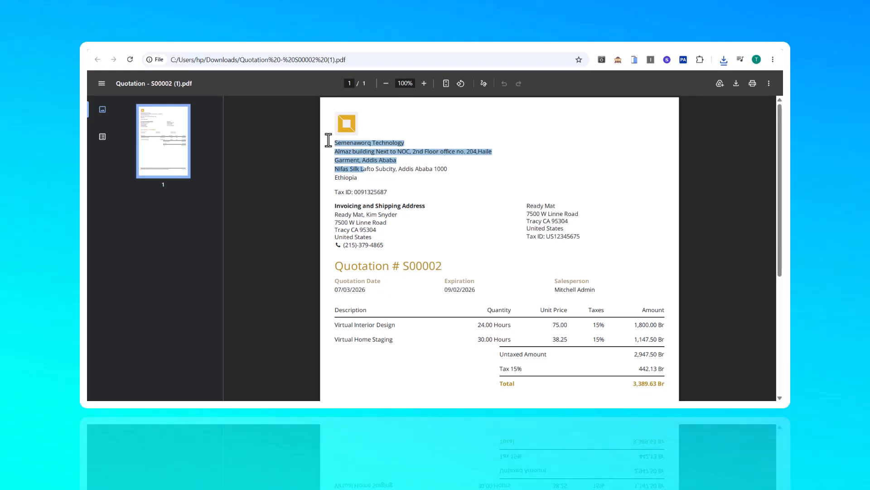
click(369, 181)
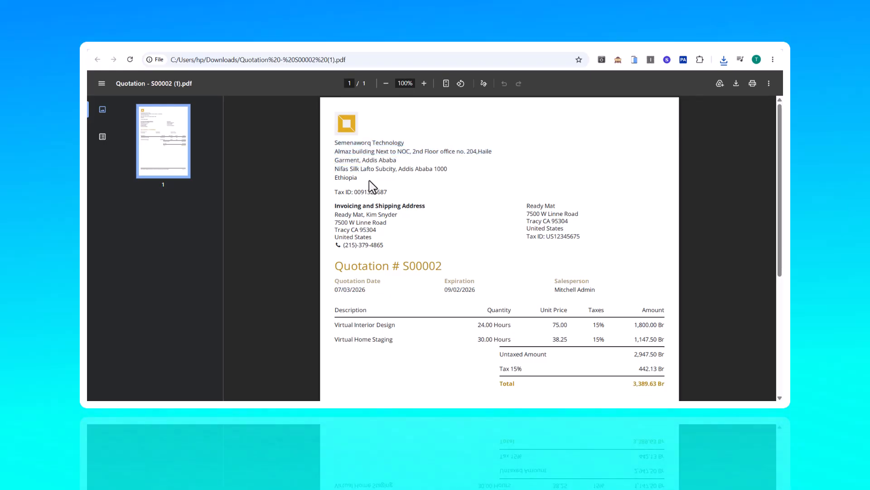
scroll(369, 181, down, 2)
scroll(369, 180, up, 2)
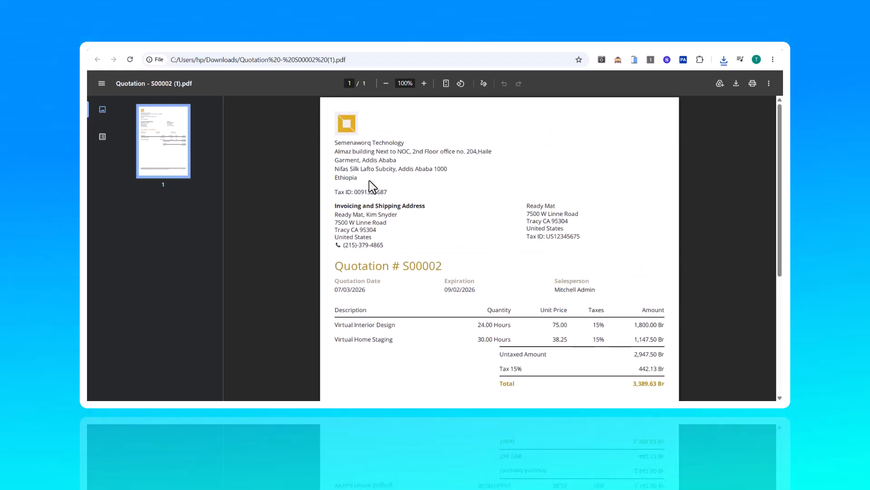
scroll(370, 231, down, 3)
scroll(370, 231, up, 3)
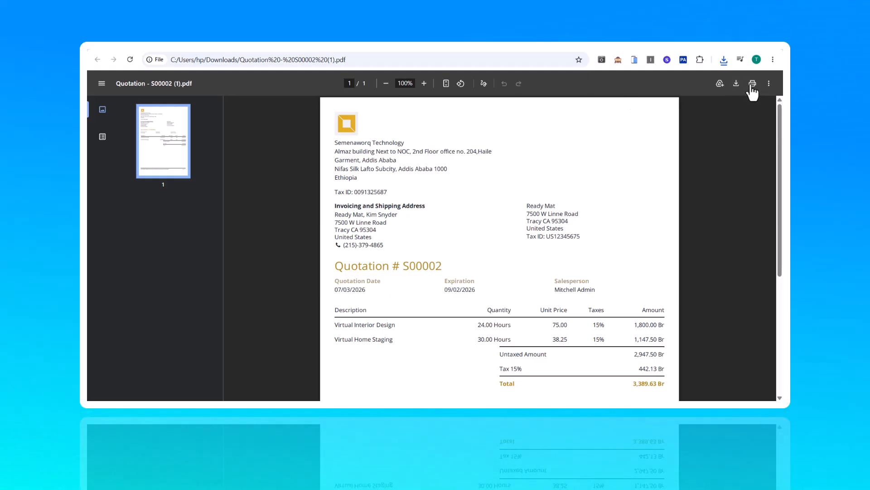
click(172, 49)
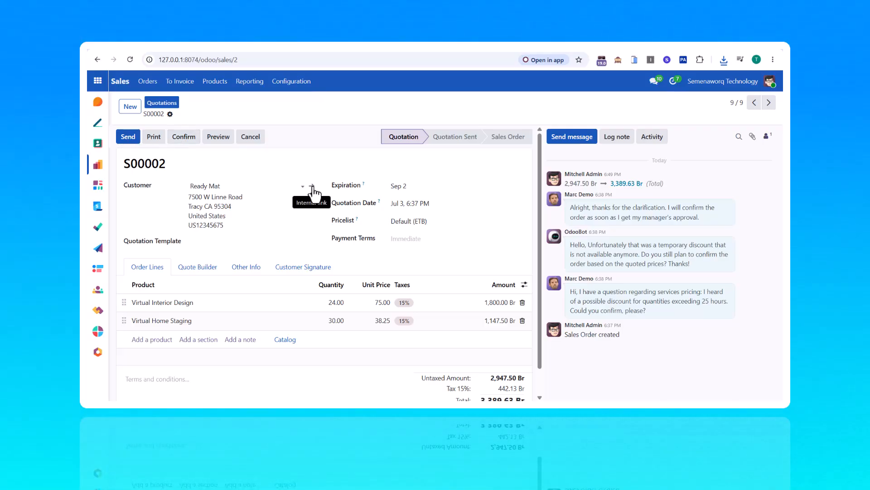
Open the Ready Mat customer record from the quotation, review its company details and contacts, and return to the quotation.
click(312, 186)
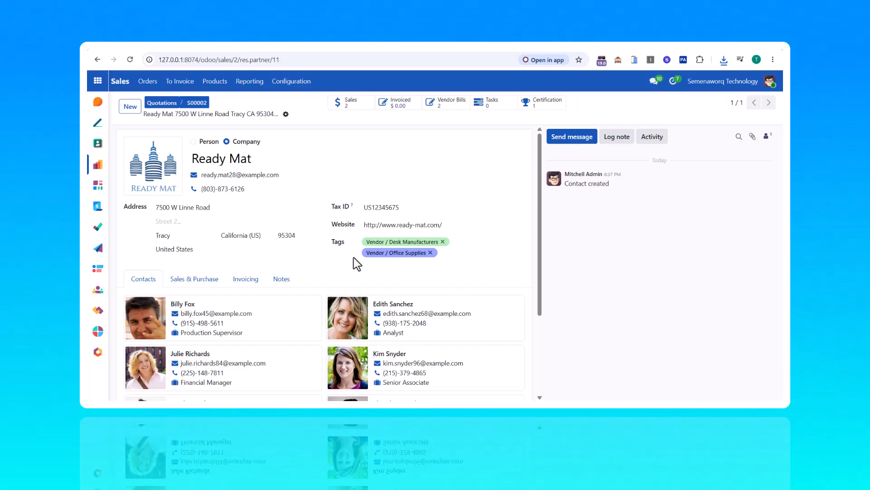
scroll(306, 267, down, 1)
scroll(306, 268, up, 1)
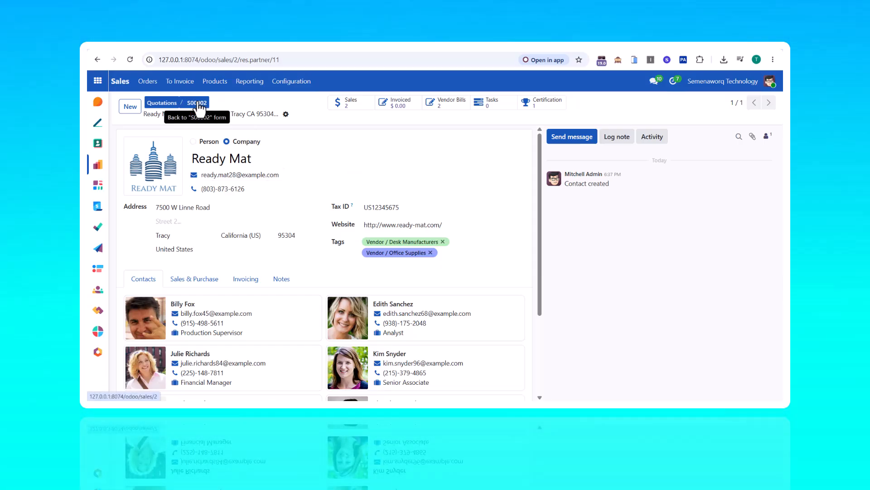
click(199, 105)
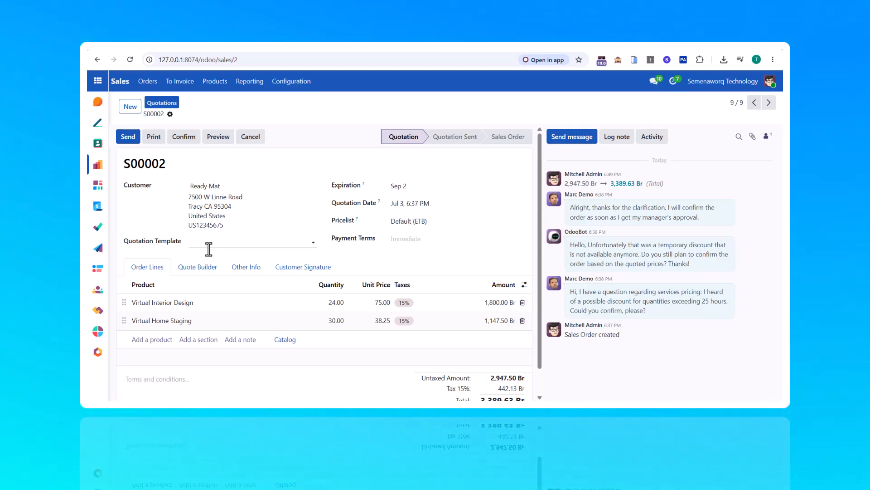
Review the Ready Mat quotation's details and available actions, and confirm it as a sales order.
scroll(213, 258, down, 1)
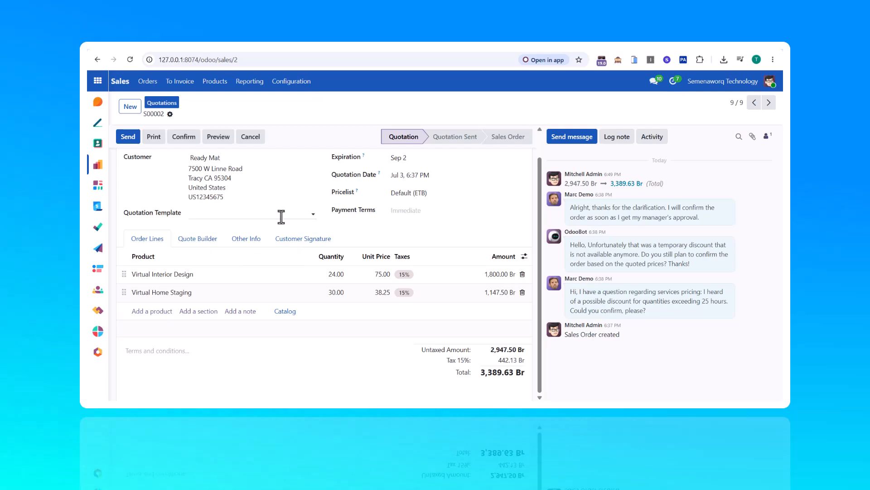
scroll(281, 217, up, 1)
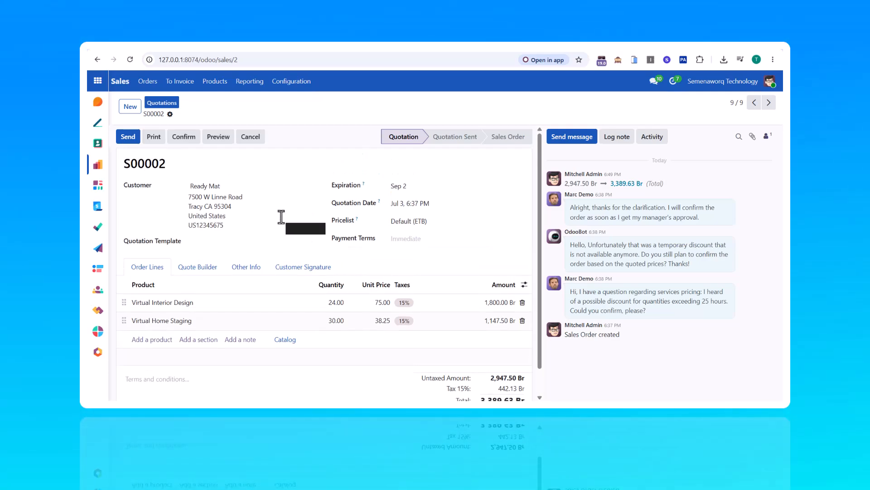
scroll(228, 258, down, 1)
scroll(228, 257, up, 1)
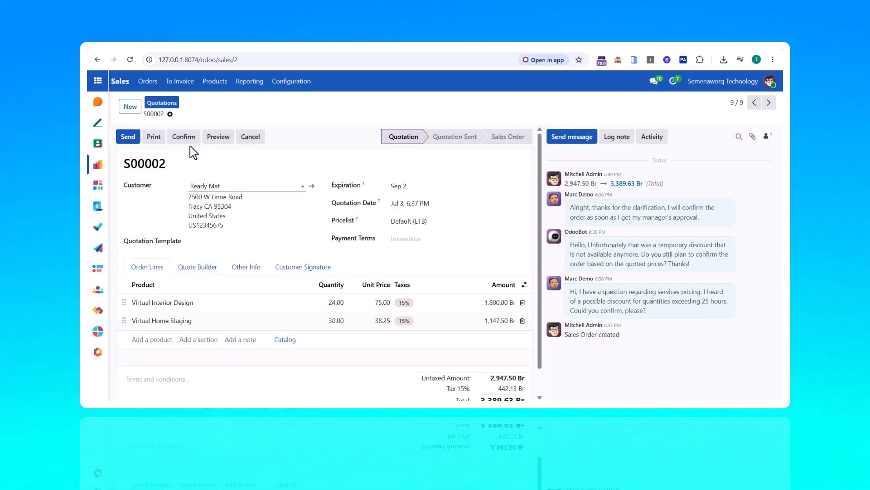
click(170, 114)
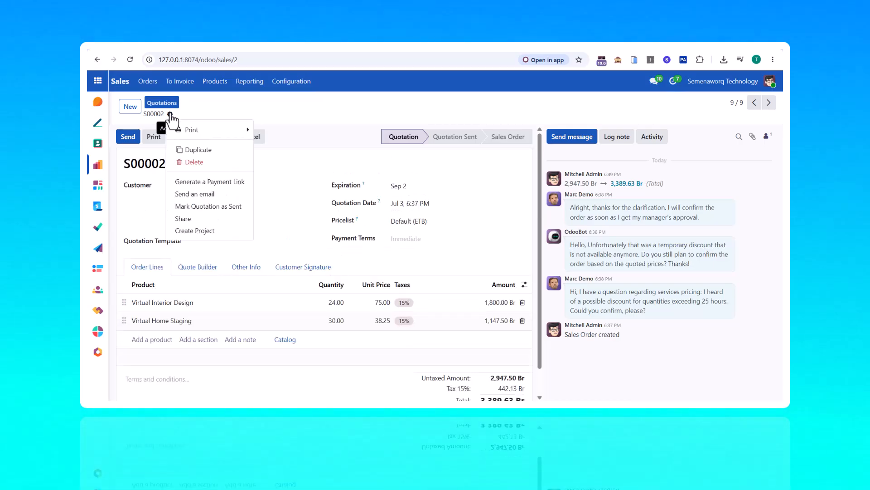
click(273, 115)
scroll(253, 219, down, 1)
scroll(254, 219, up, 1)
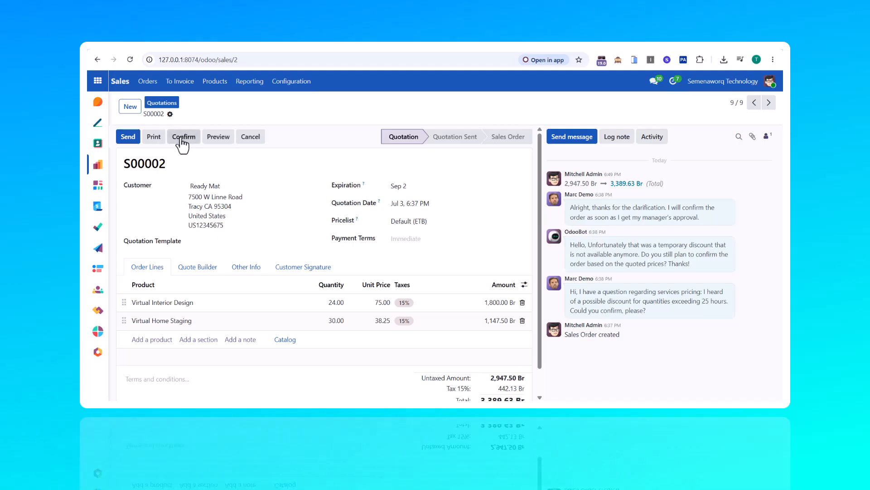
click(182, 137)
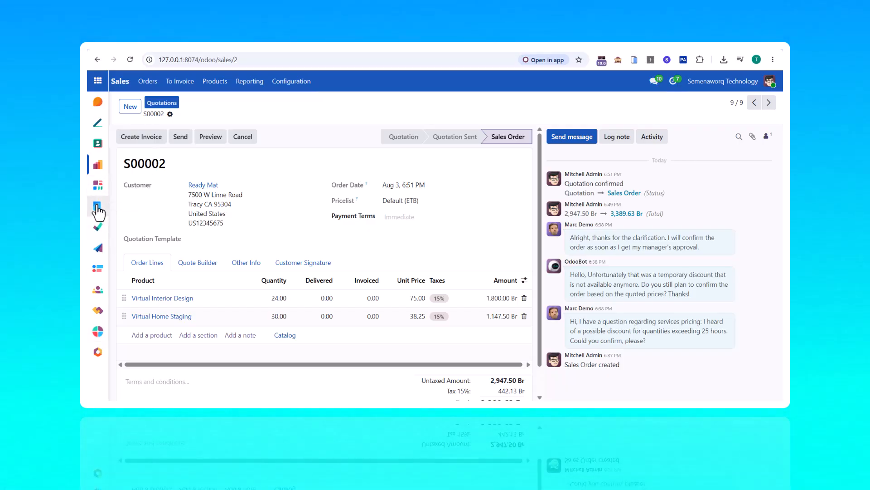
Start creating an invoice for the sales order and compare the regular invoice, percentage down payment and fixed-amount down payment options.
click(141, 137)
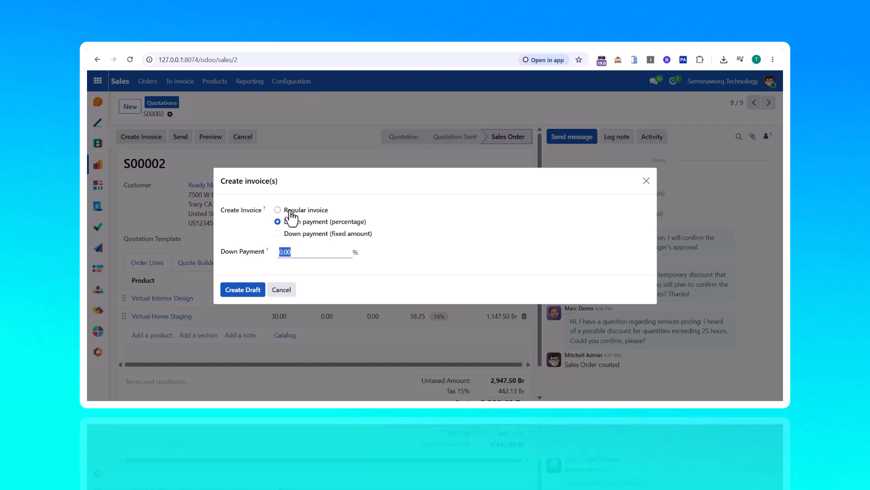
click(290, 210)
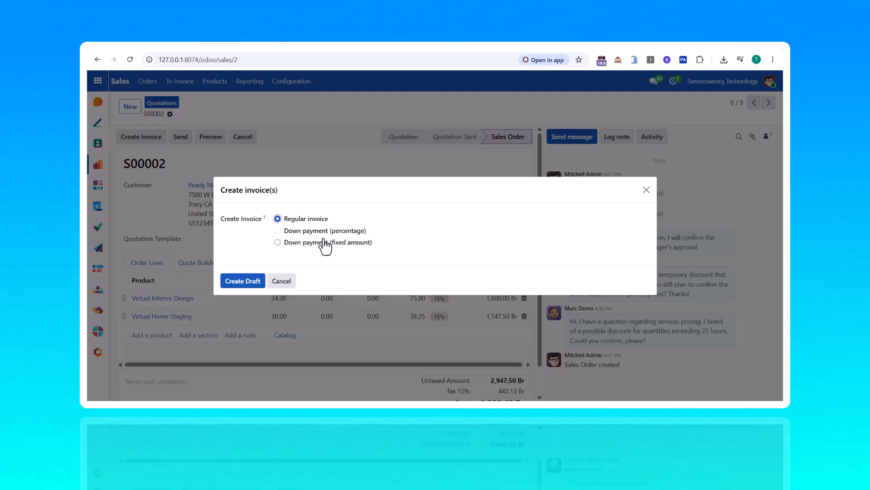
click(306, 231)
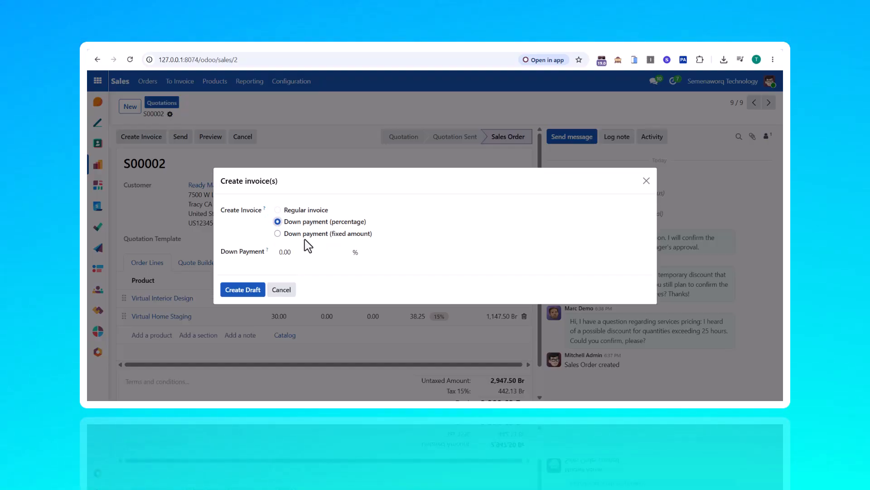
click(302, 234)
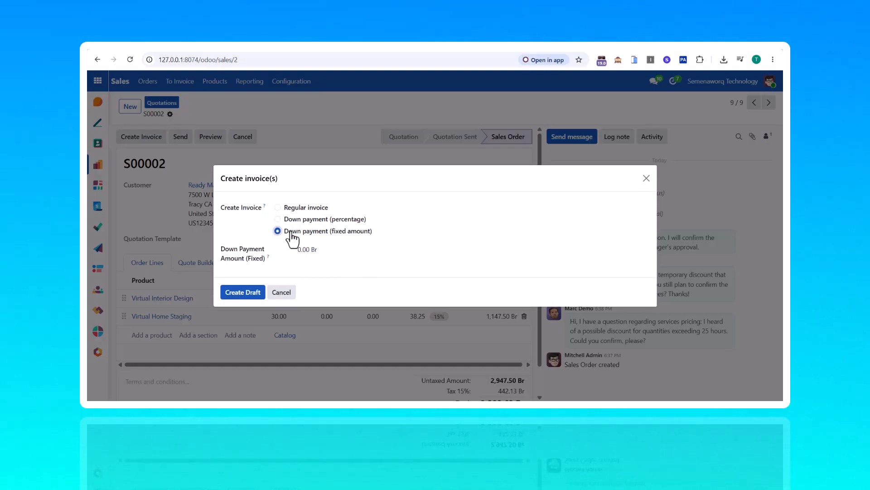